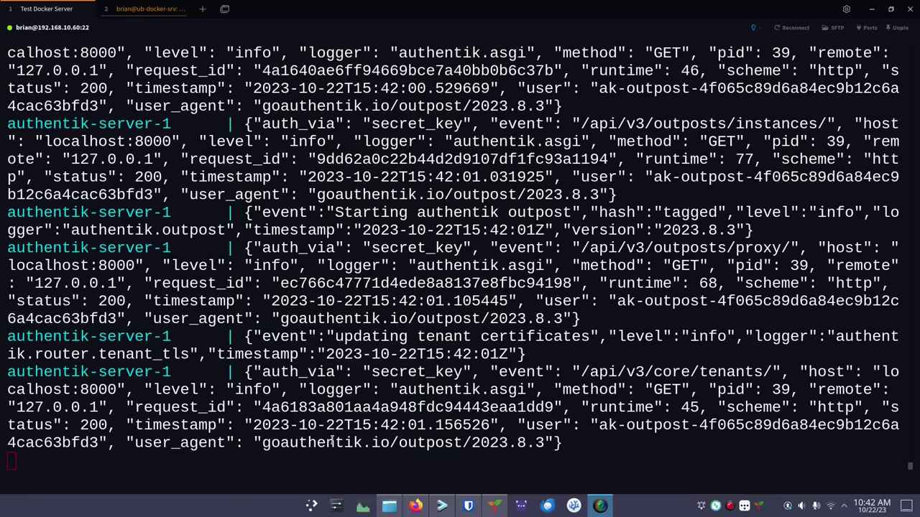
Stop the authentik docker logs with Ctrl+C, clear the terminal, and switch to Firefox
key("ctrl+c")
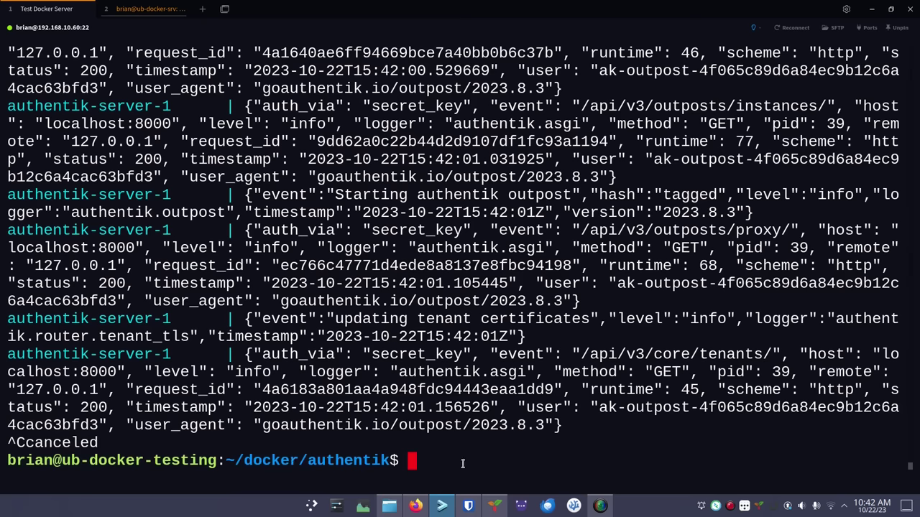
key("ctrl+l")
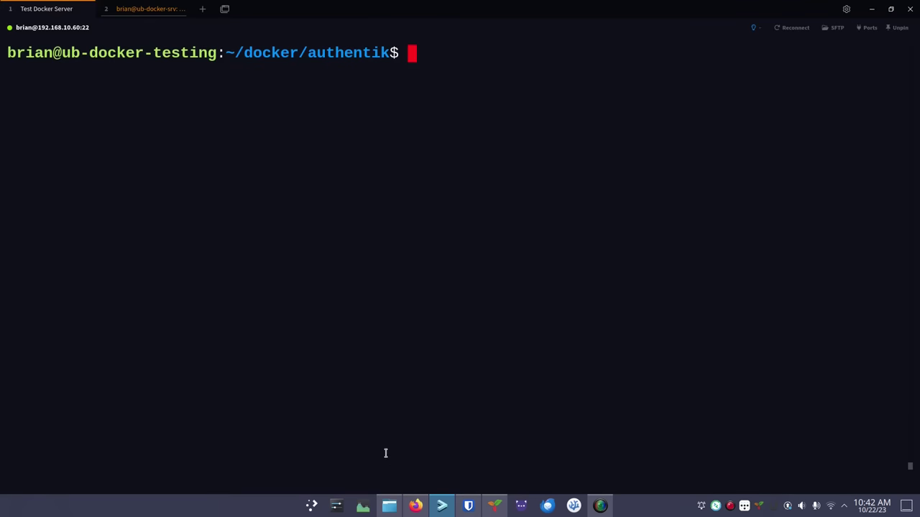
left_click(416, 506)
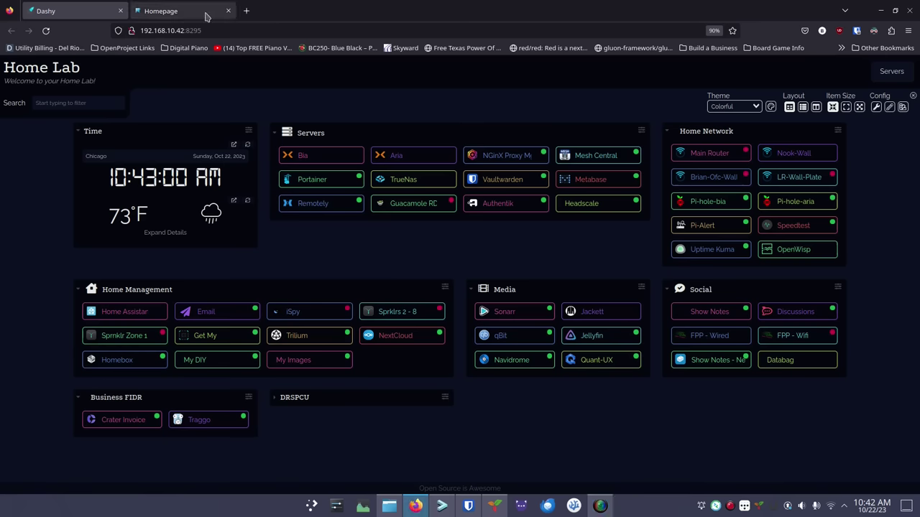
Load the authentik server at 192.168.10.60:8941 in a new tab
left_click(246, 10)
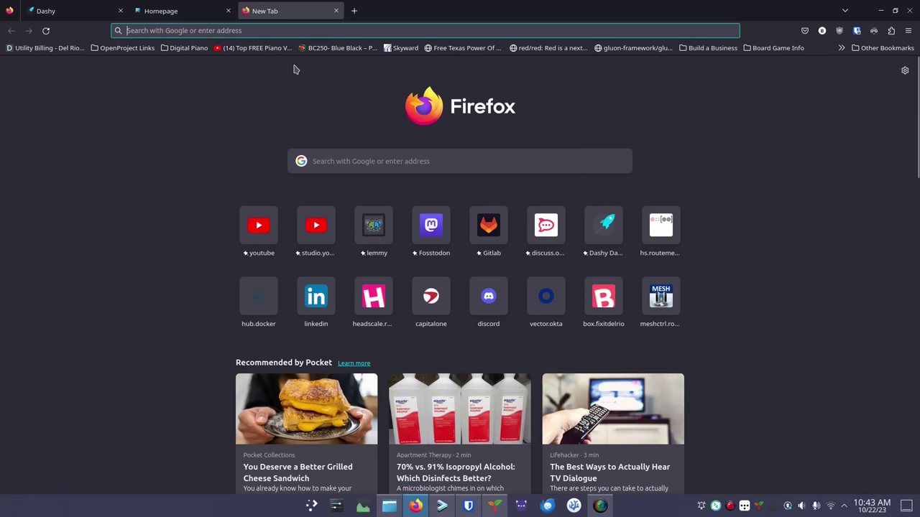
type("192.168.10.60")
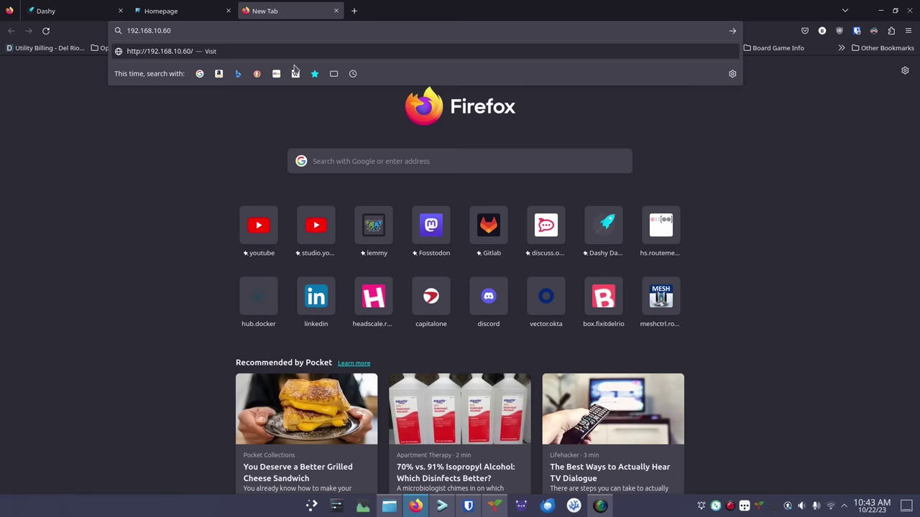
type(":")
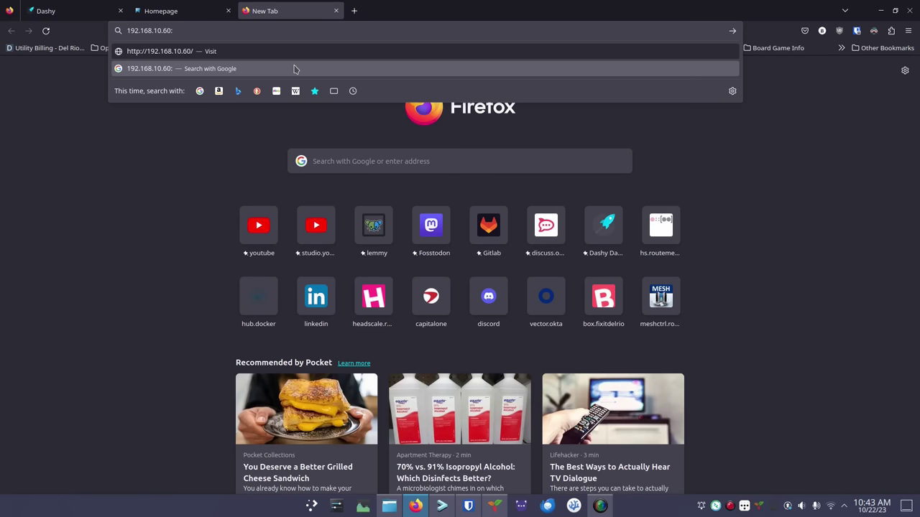
type("8941")
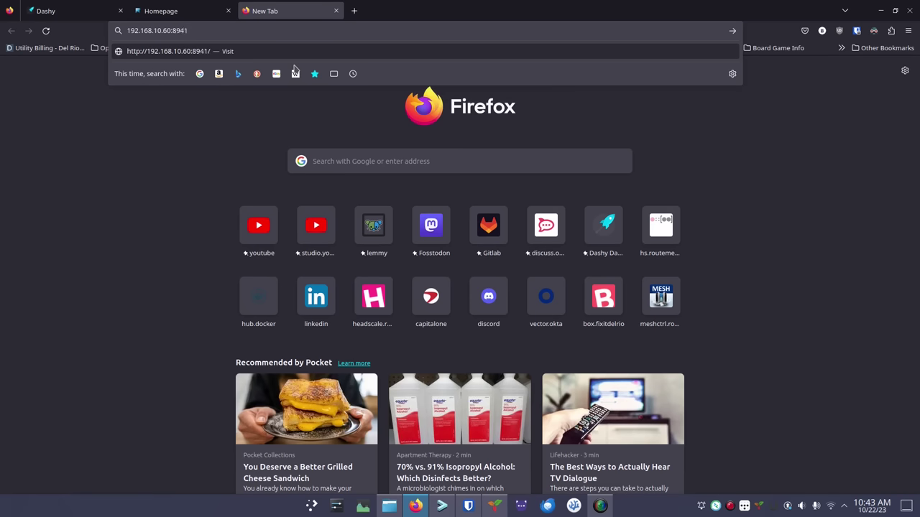
key("Return")
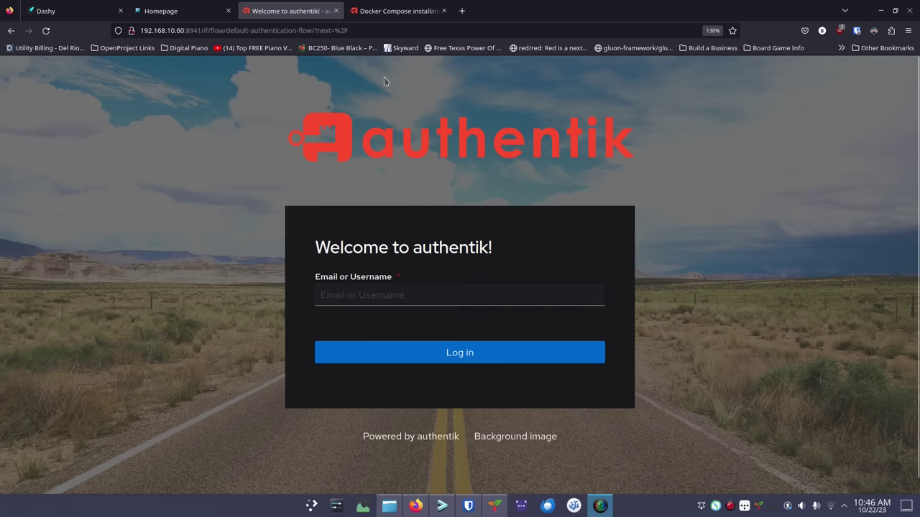
Change the address path to /if/flow/initial-setup/ and reload the page
left_click(372, 30)
left_click(372, 30)
key("BackSpace")
key("BackSpace")
key("BackSpace")
key("BackSpace")
key("BackSpace")
key("BackSpace")
key("BackSpace")
key("BackSpace")
key("BackSpace")
key("BackSpace")
key("BackSpace")
key("BackSpace")
key("BackSpace")
key("BackSpace")
key("BackSpace")
key("BackSpace")
key("BackSpace")
key("BackSpace")
key("BackSpace")
key("BackSpace")
key("BackSpace")
key("BackSpace")
key("BackSpace")
key("BackSpace")
key("BackSpace")
key("BackSpace")
key("BackSpace")
key("BackSpace")
key("BackSpace")
key("BackSpace")
key("BackSpace")
key("BackSpace")
key("BackSpace")
key("BackSpace")
key("BackSpace")
key("BackSpace")
key("BackSpace")
key("BackSpace")
key("BackSpace")
key("BackSpace")
key("ctrl+v")
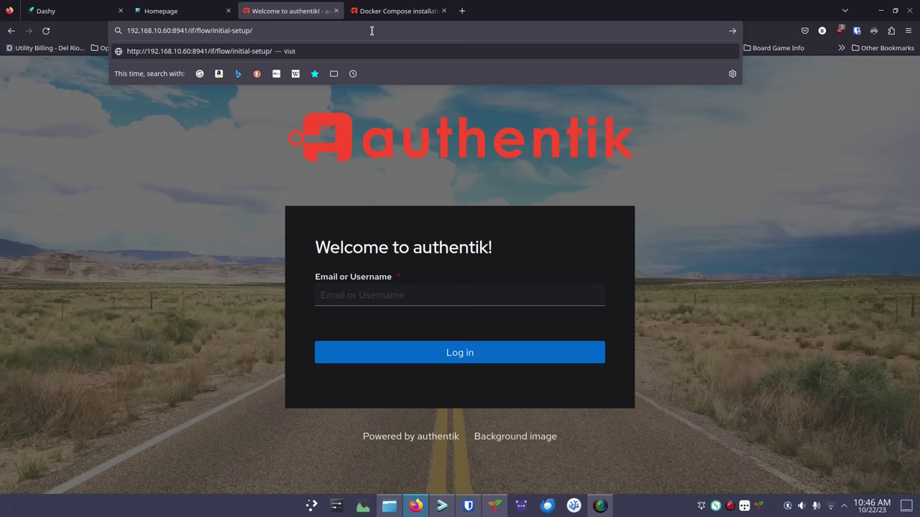
key("Return")
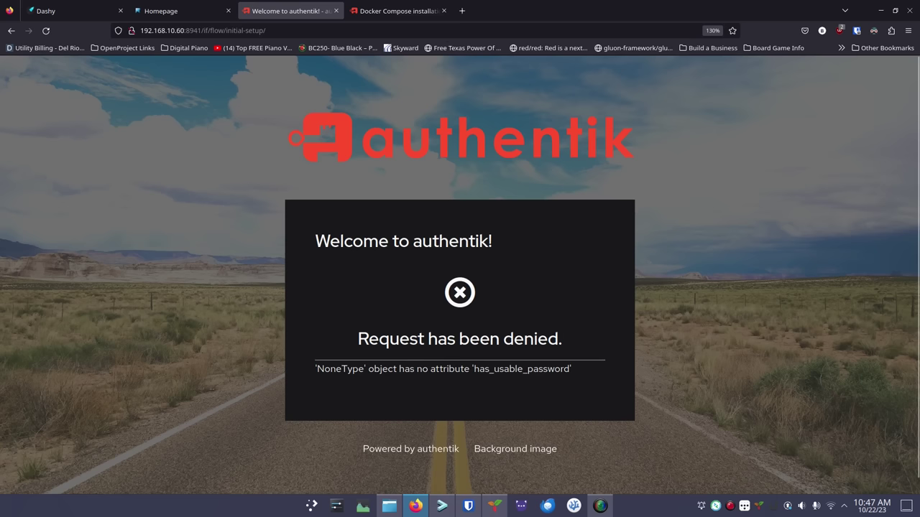
key("F5")
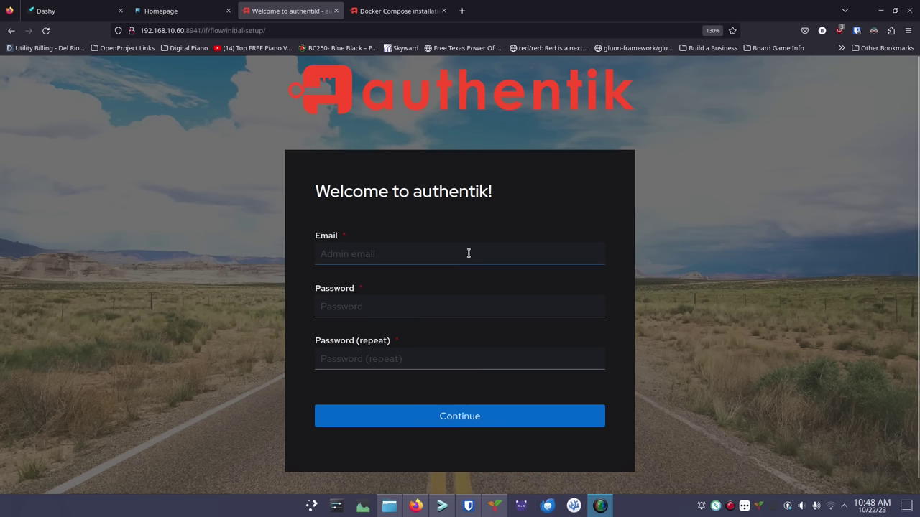
Enter the admin's e-mail address in the initial-setup form and move to the password field
left_click(420, 256)
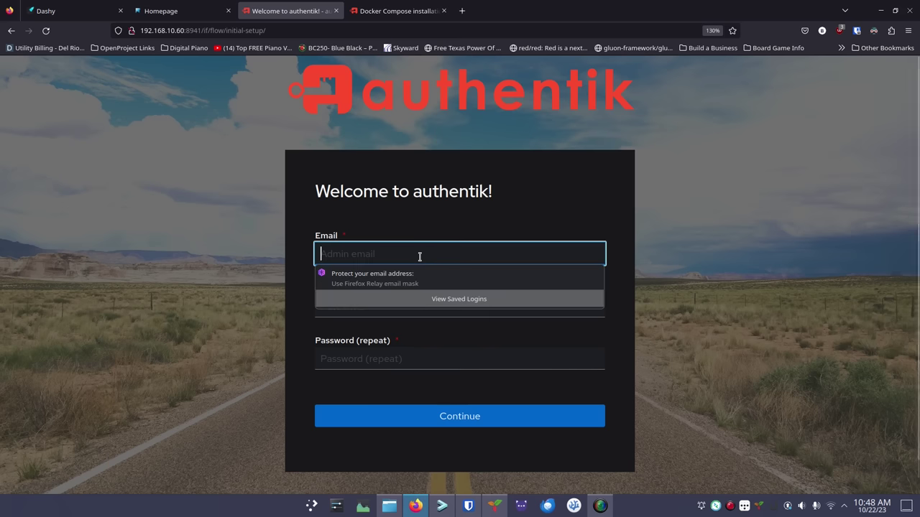
key("Tab")
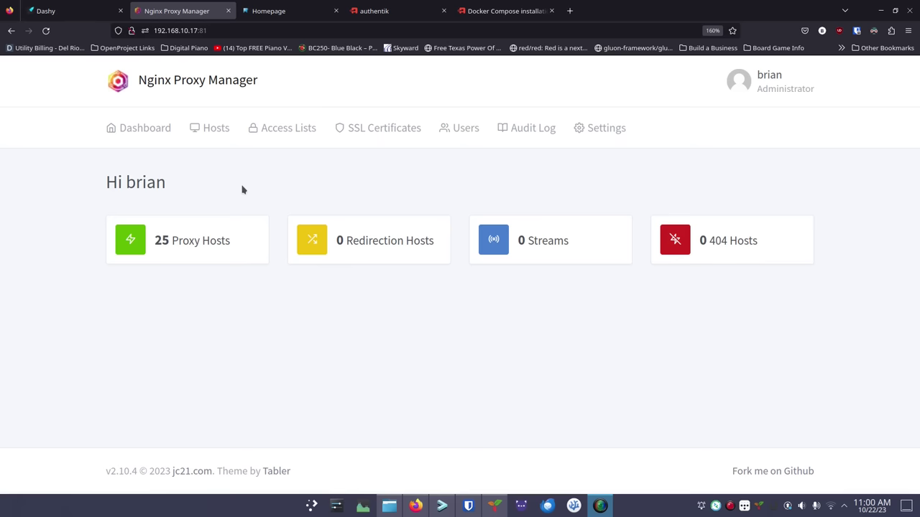
Add a new proxy host with authentik.routemehome.org as its domain name
left_click(192, 246)
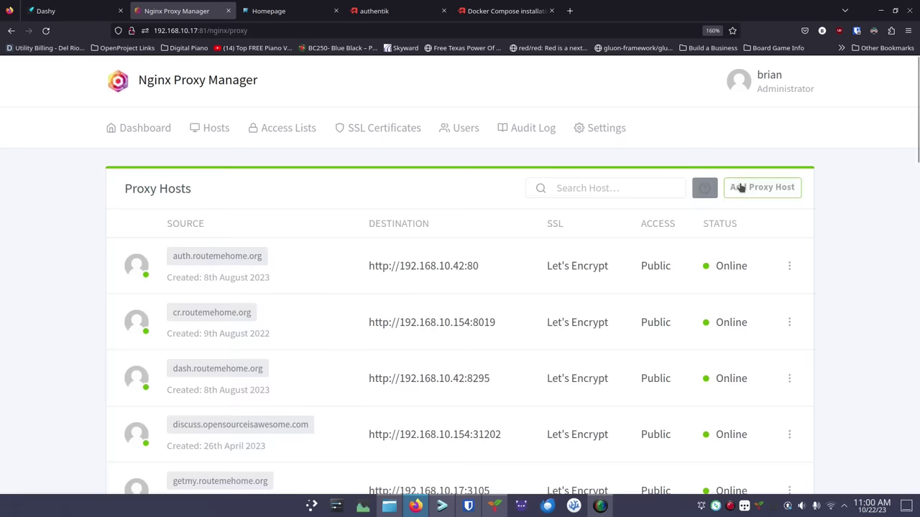
left_click(744, 188)
left_click(402, 209)
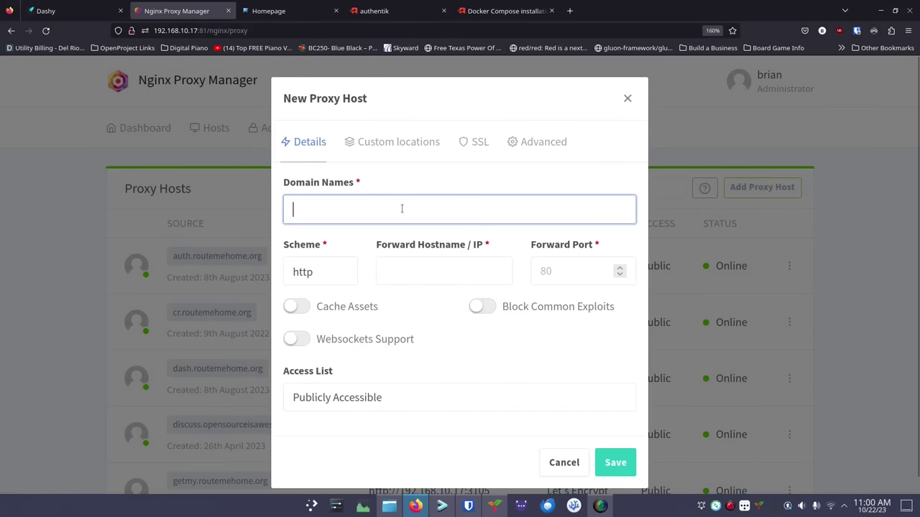
type("a")
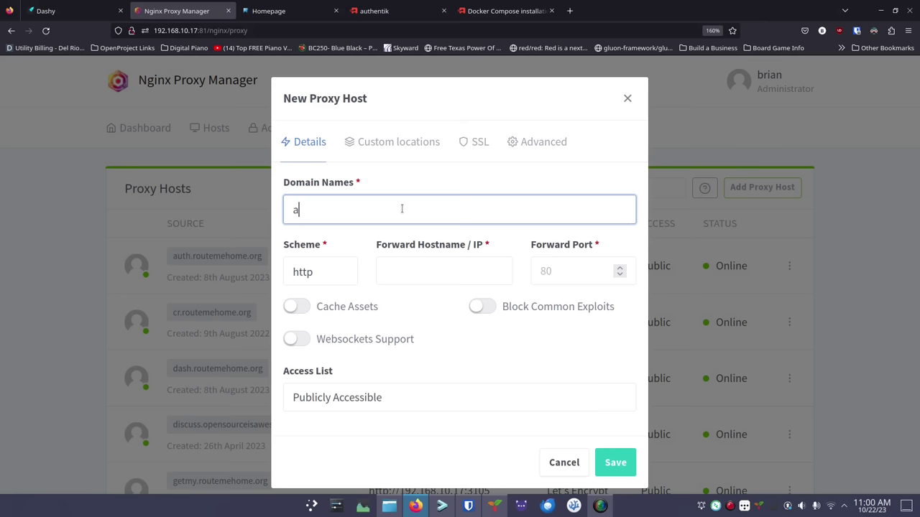
type("uthentik.routemehome.org")
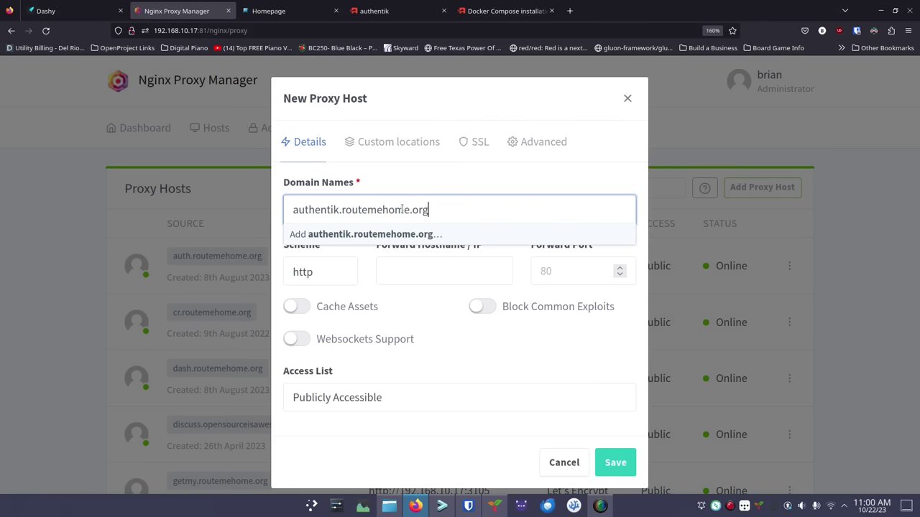
key("Return")
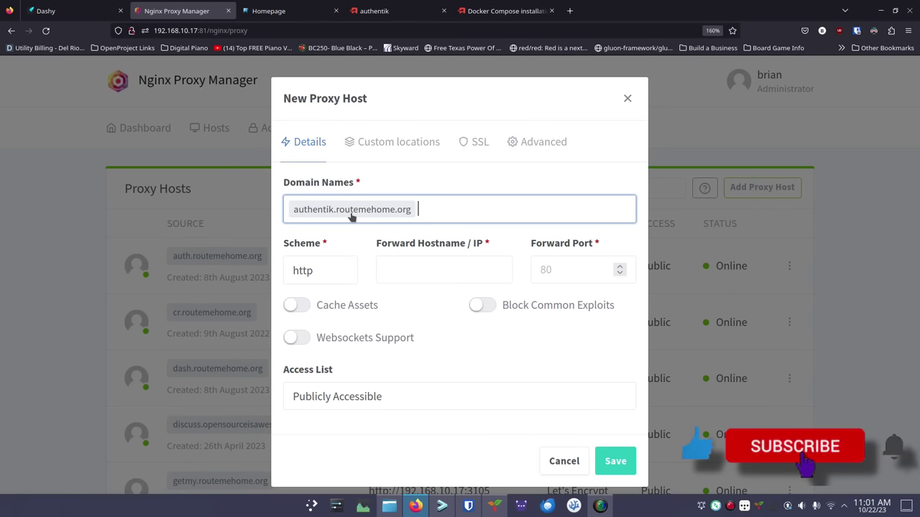
Set forward host 192.168.10.60, port 8941, and enable Block Common Exploits and Websockets Support
left_click(389, 267)
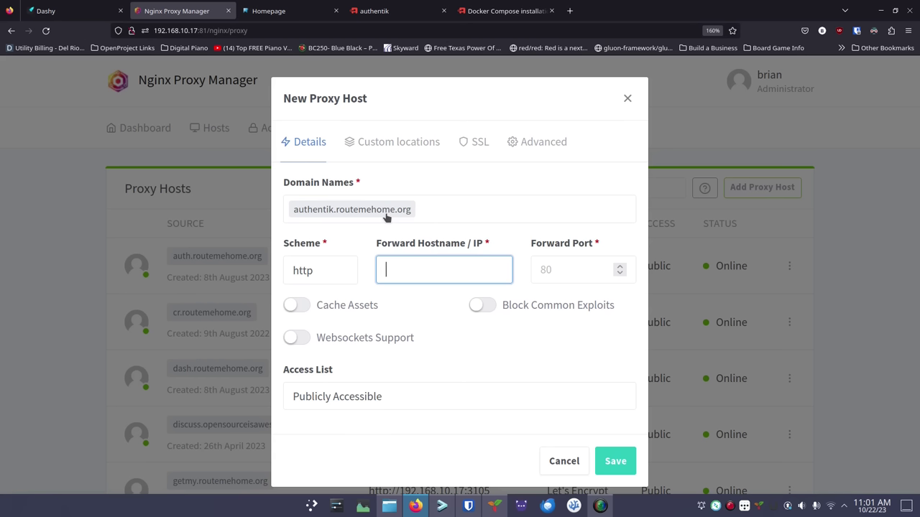
type("192.168.10.60")
key("Tab")
type("8941")
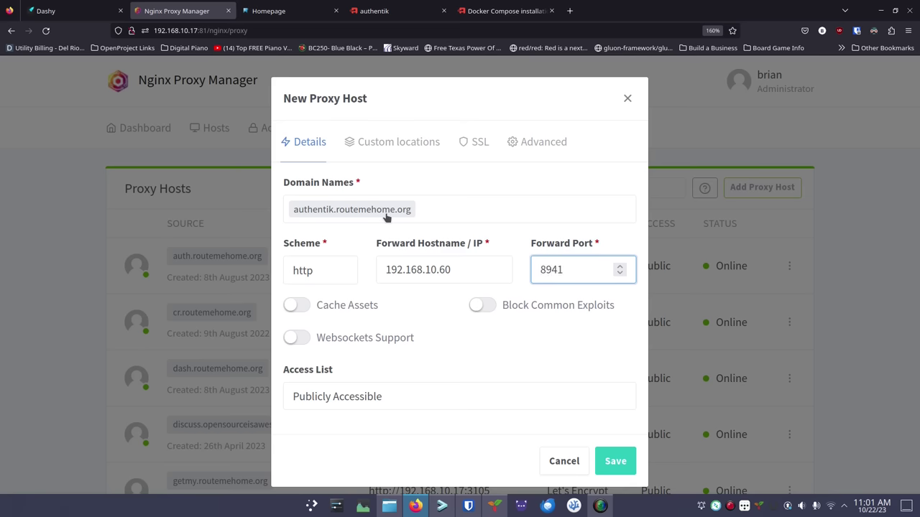
left_click(480, 305)
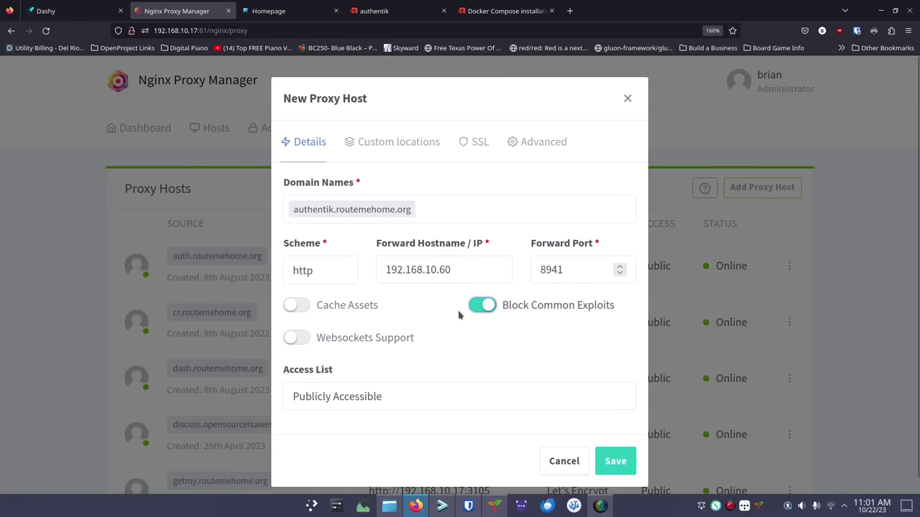
left_click(297, 336)
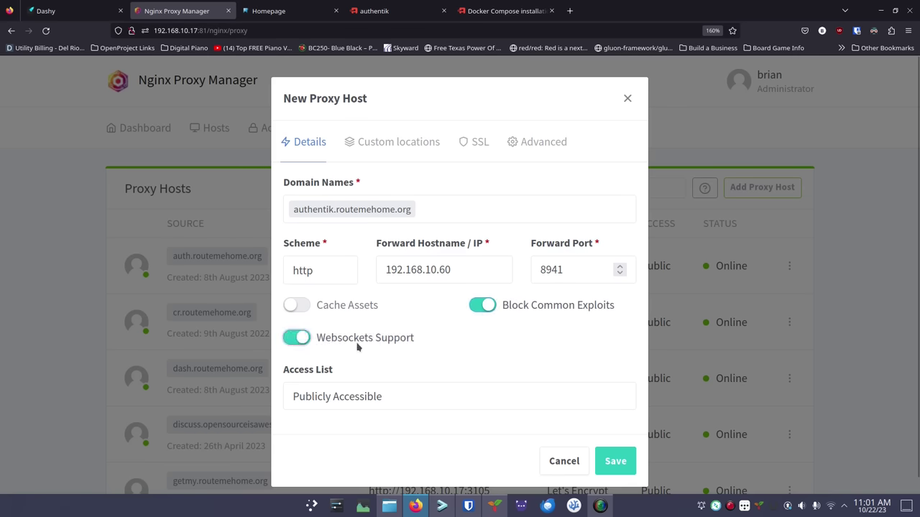
Choose Request a new SSL Certificate on the host's SSL settings
left_click(478, 143)
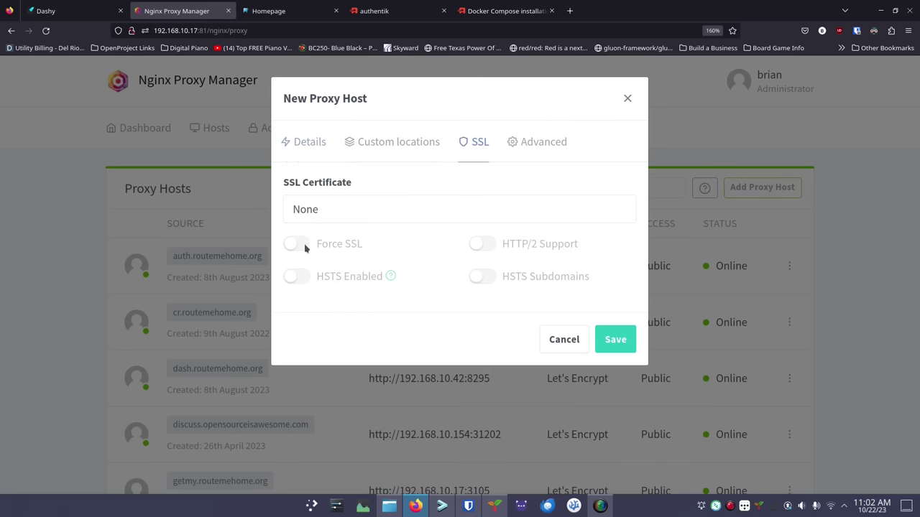
left_click(319, 209)
left_click(323, 271)
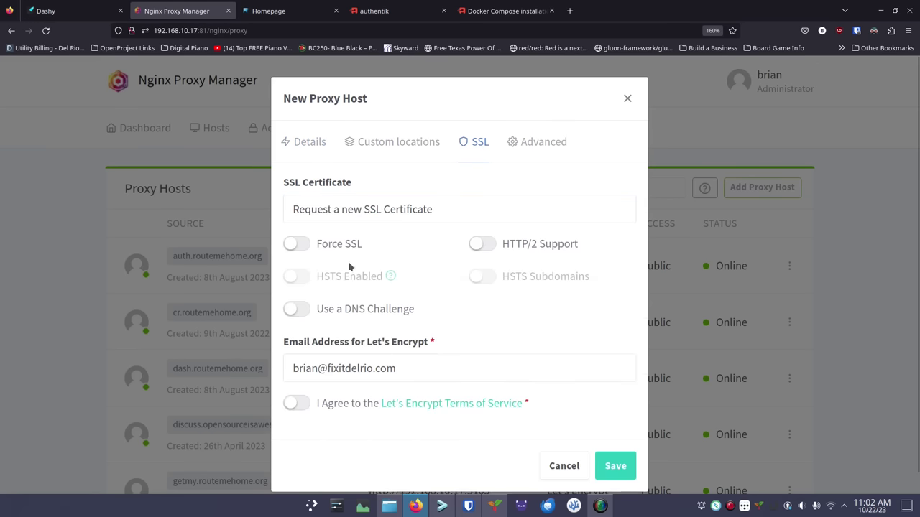
Enable Force SSL, HTTP/2, HSTS and HSTS Subdomains, accept Let's Encrypt terms, and save
left_click(304, 248)
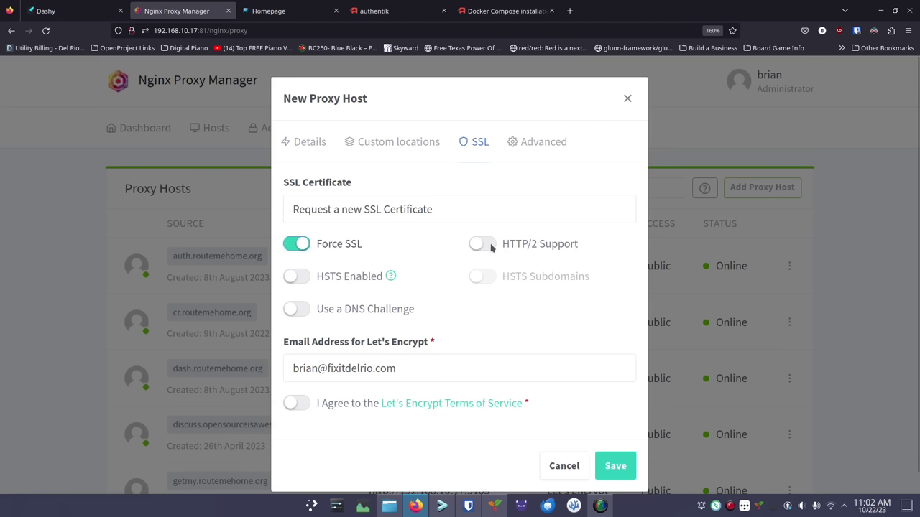
left_click(492, 250)
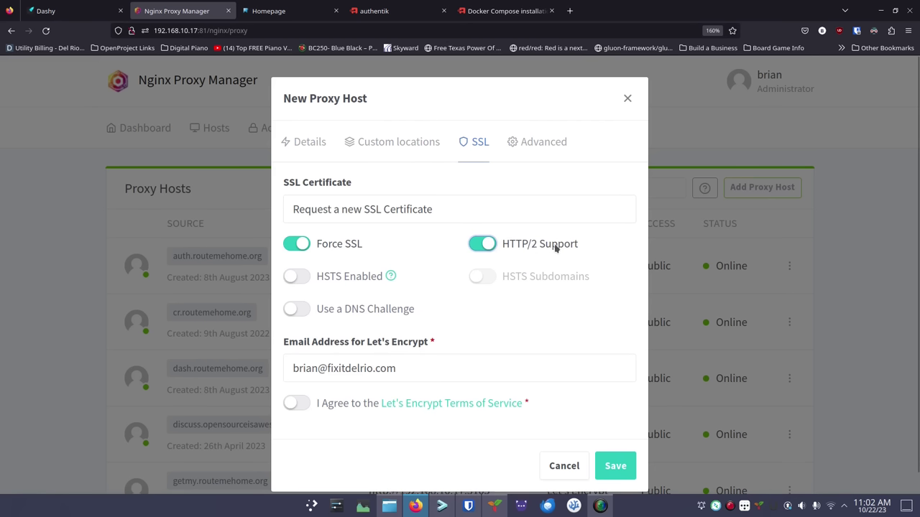
left_click(301, 282)
left_click(481, 279)
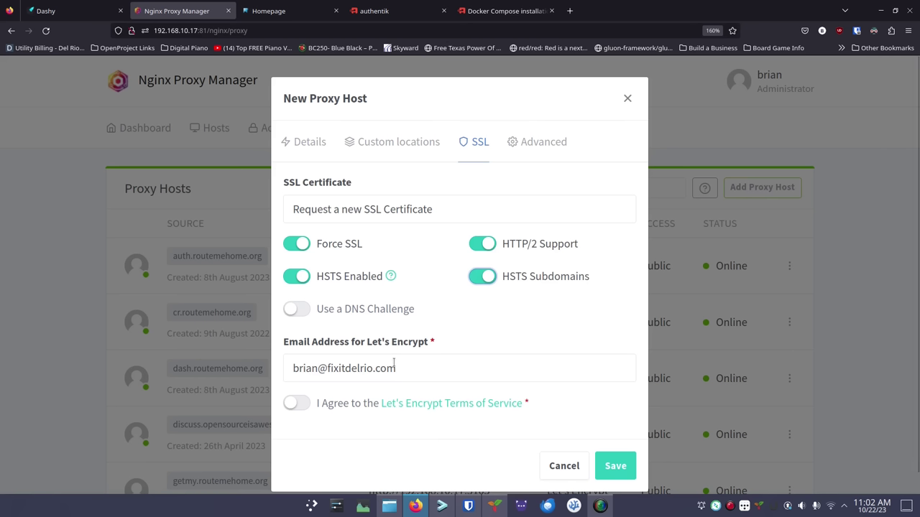
left_click(299, 406)
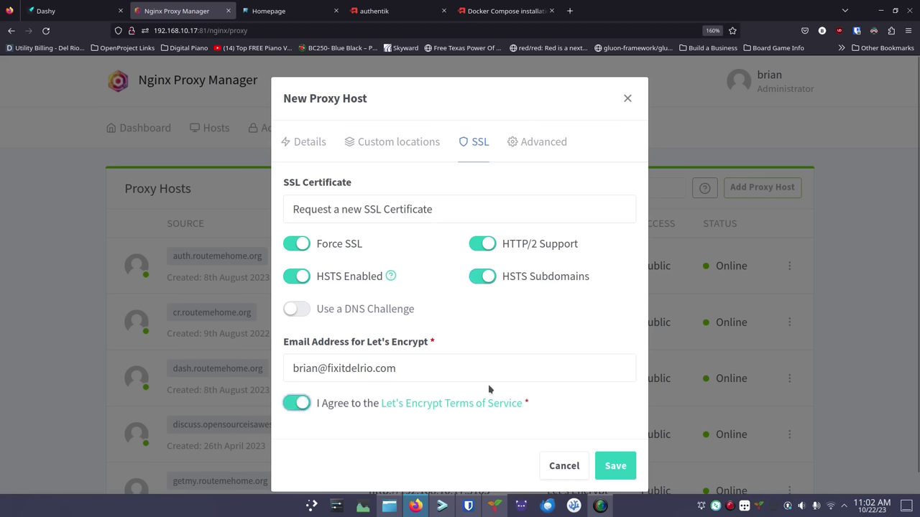
left_click(616, 465)
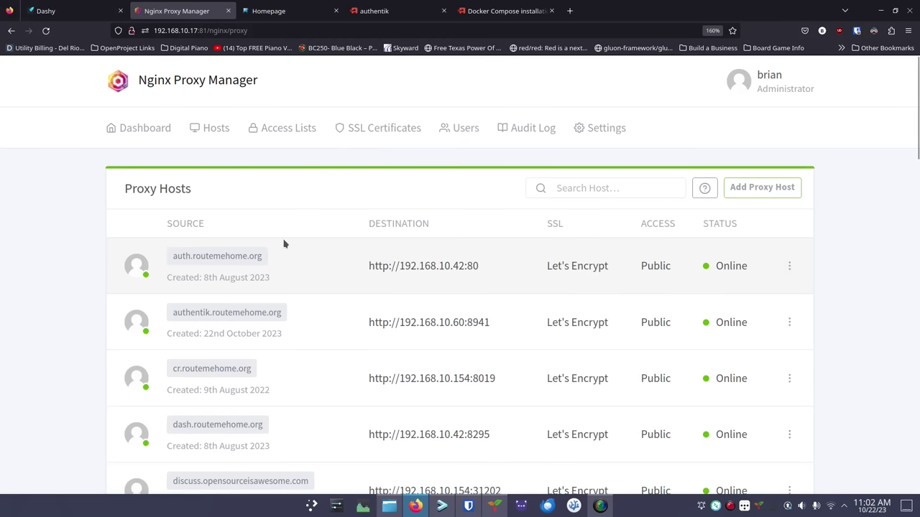
Navigate the authentik tab to authentik.routemehome.org
left_click(468, 12)
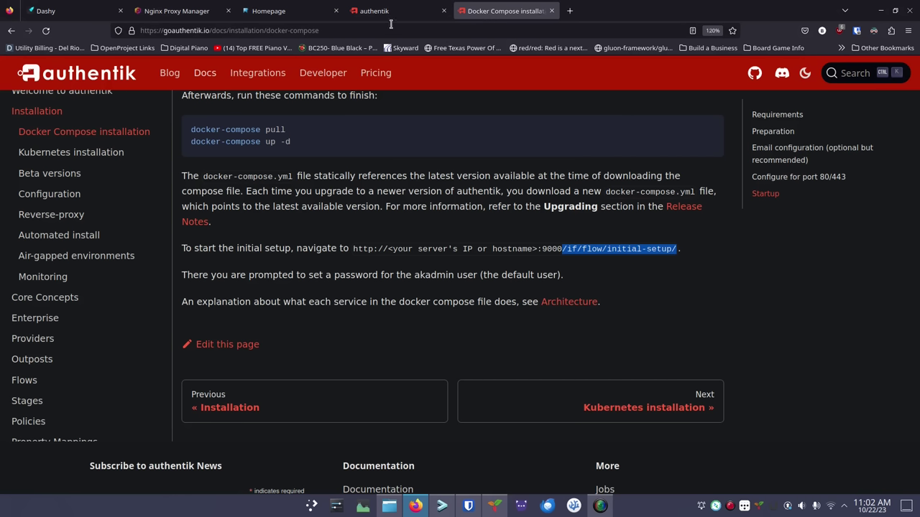
left_click(389, 13)
left_click(373, 31)
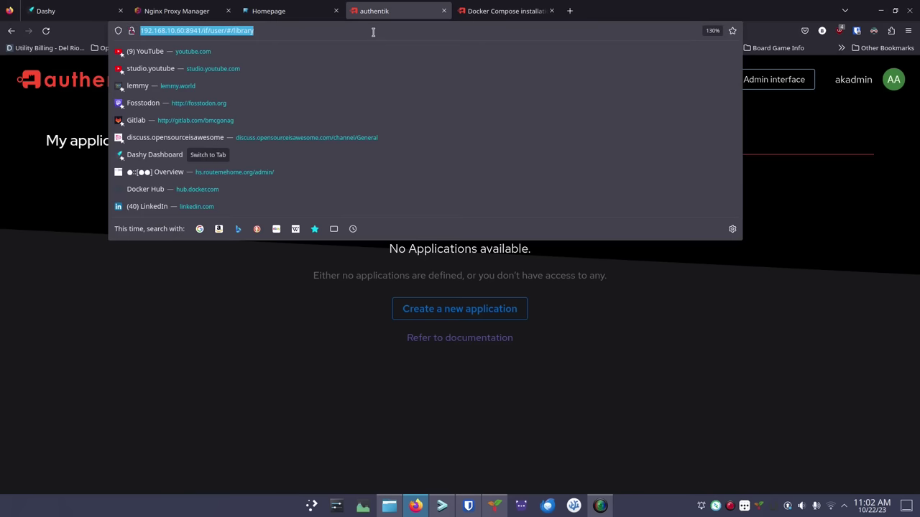
type("authenti")
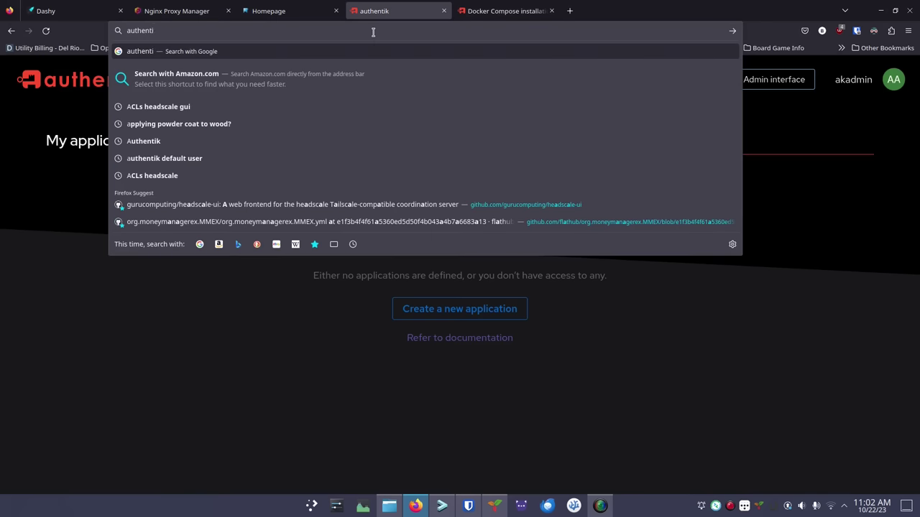
type("k.routemehome.org")
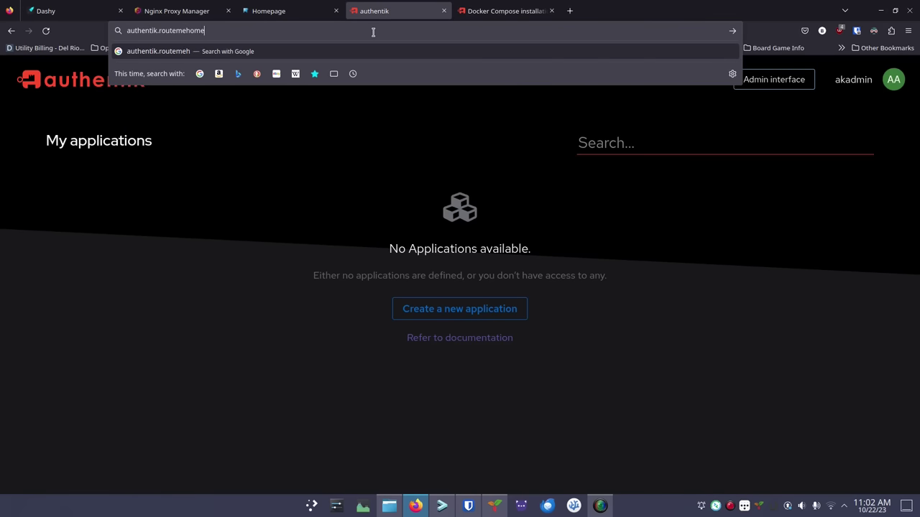
key("Return")
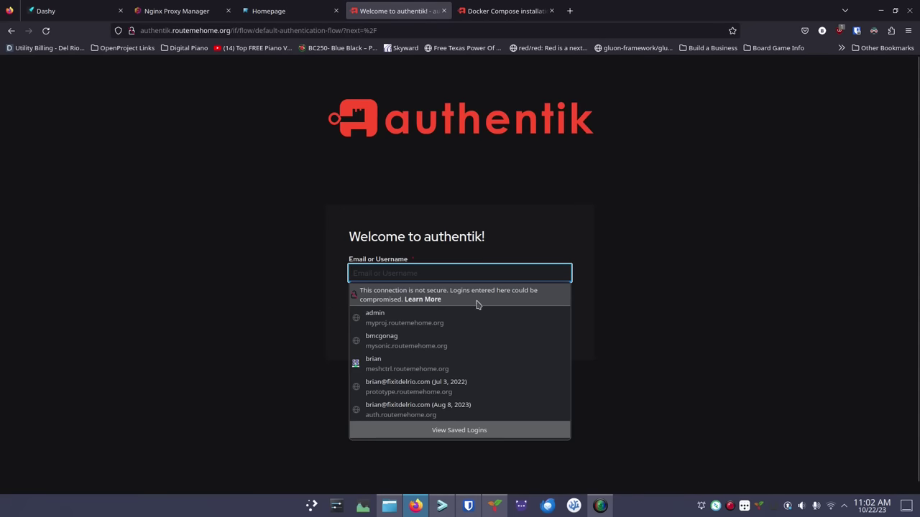
Attempt a login with the user's e-mail, then reset the form to an empty username field
left_click(604, 270)
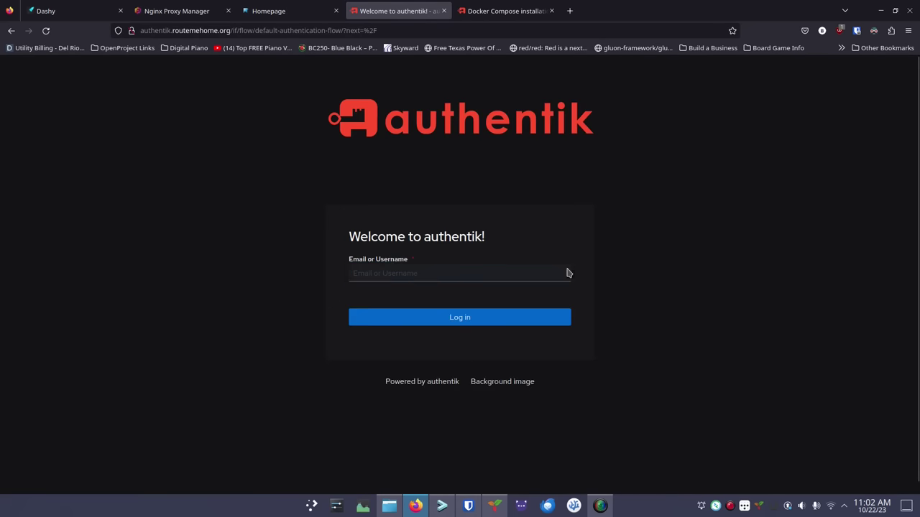
left_click(445, 276)
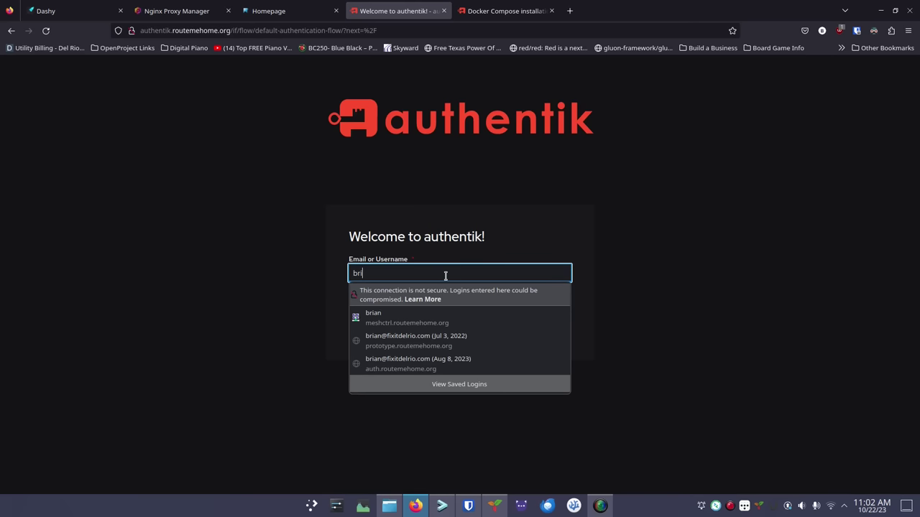
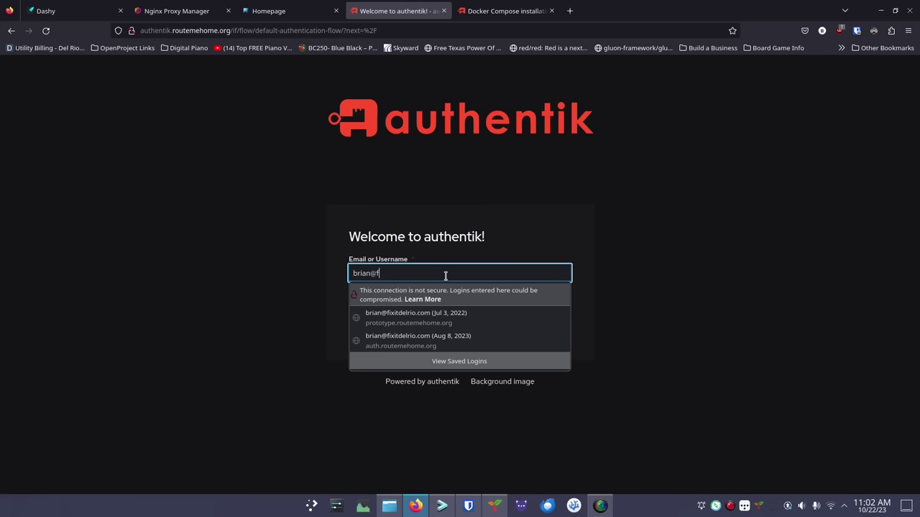
left_click(456, 318)
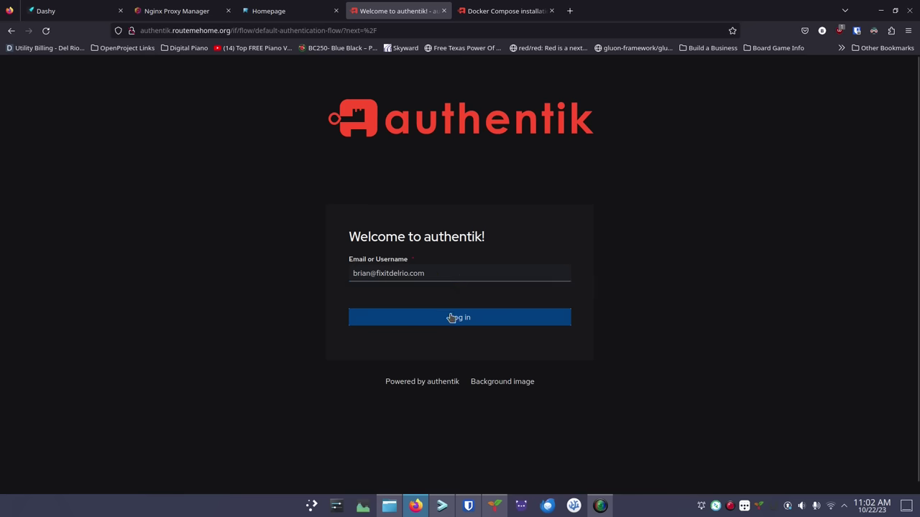
left_click(439, 260)
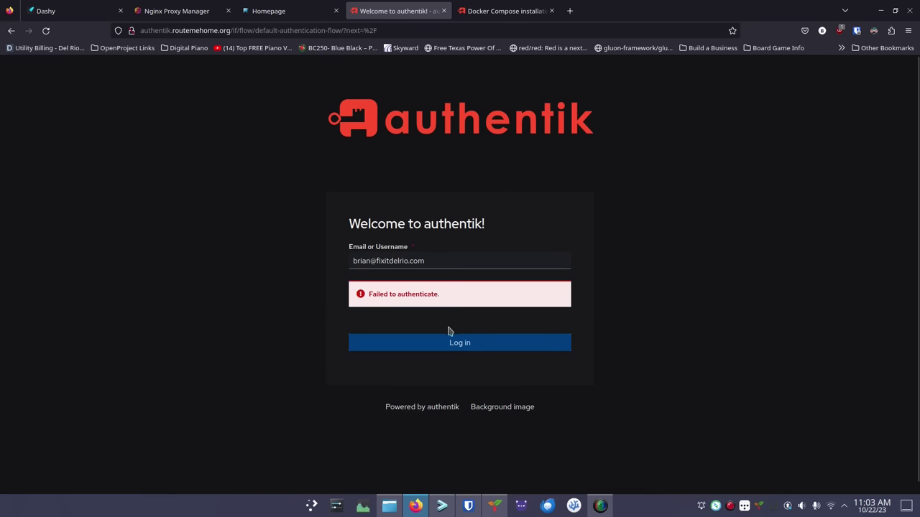
left_click(436, 261)
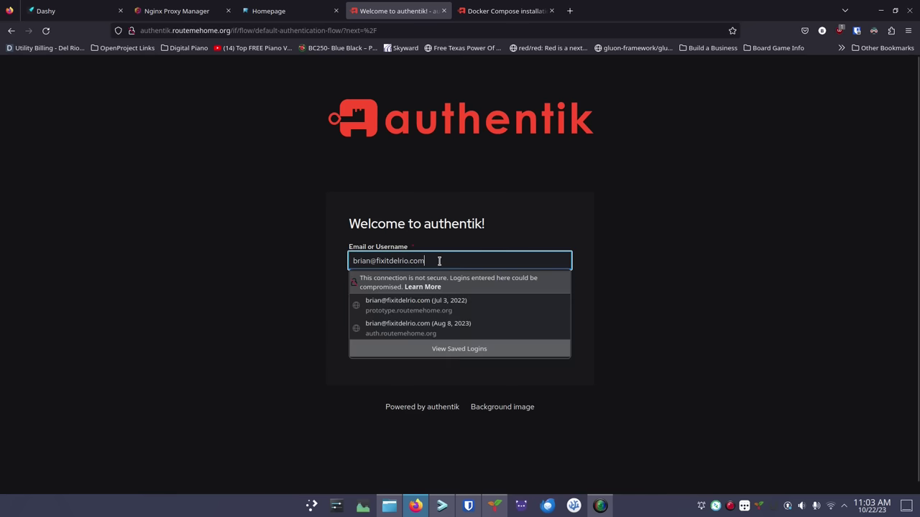
left_click(580, 305)
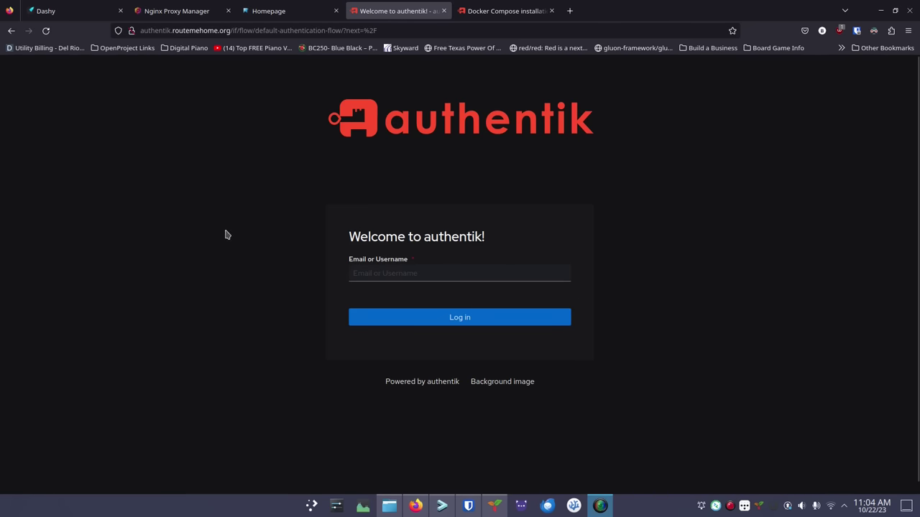
left_click(420, 268)
Log into authentik with the user's e-mail and password, then switch to the local Homepage tab
left_click(445, 276)
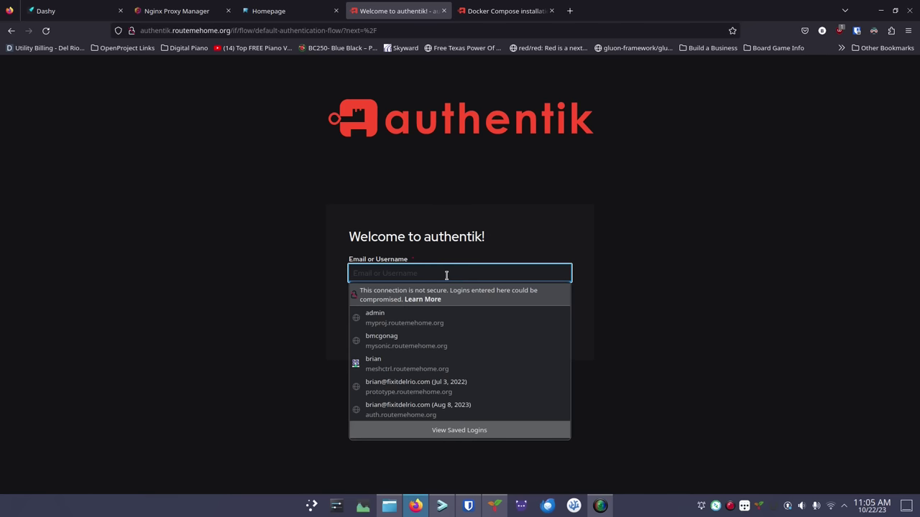
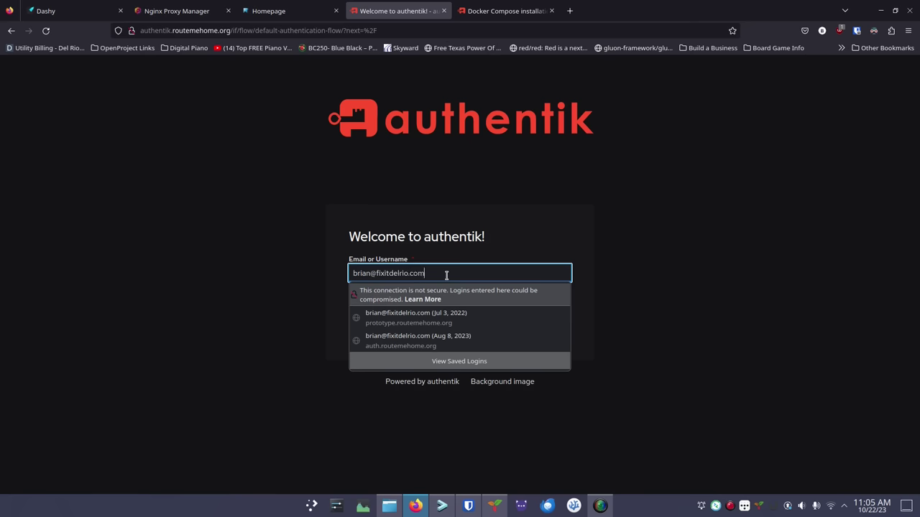
left_click(696, 212)
left_click(474, 323)
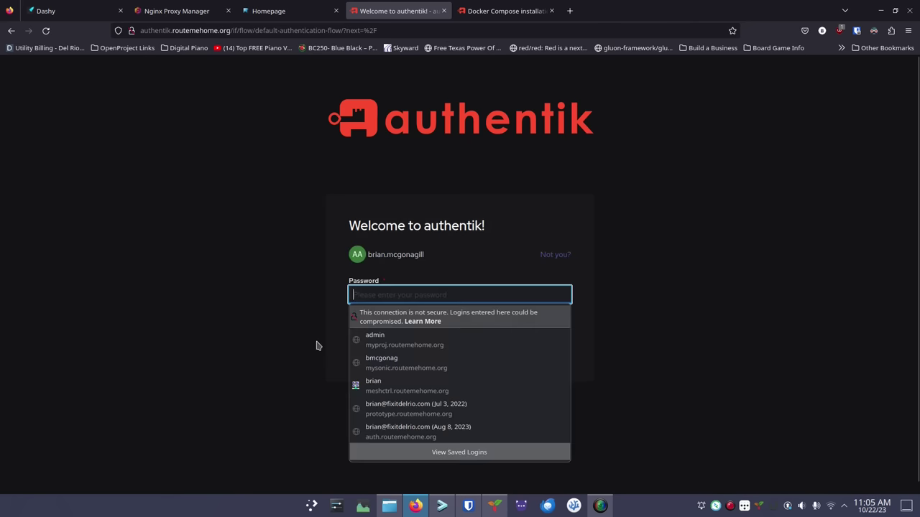
type("***")
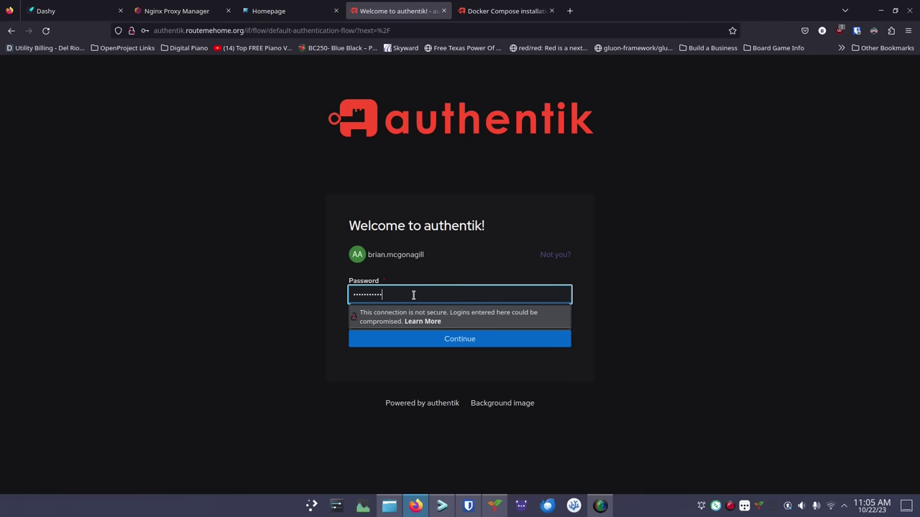
key("Return")
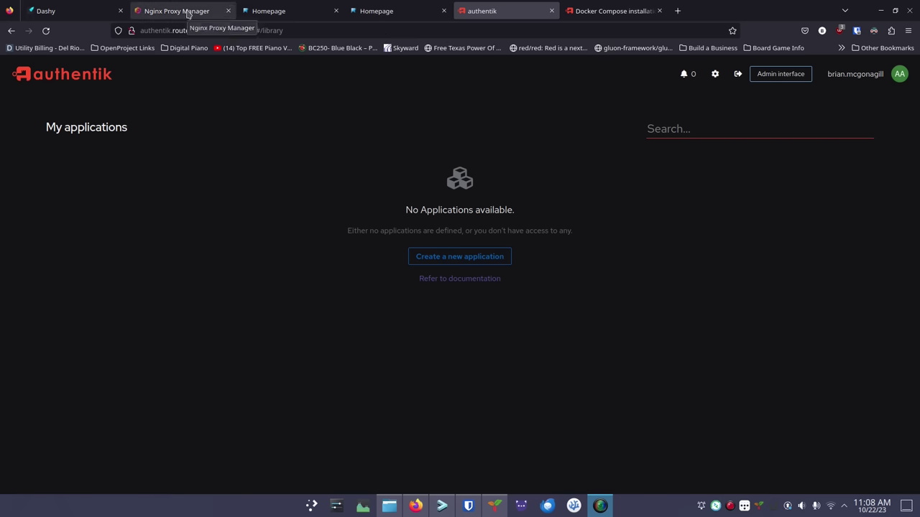
left_click(378, 16)
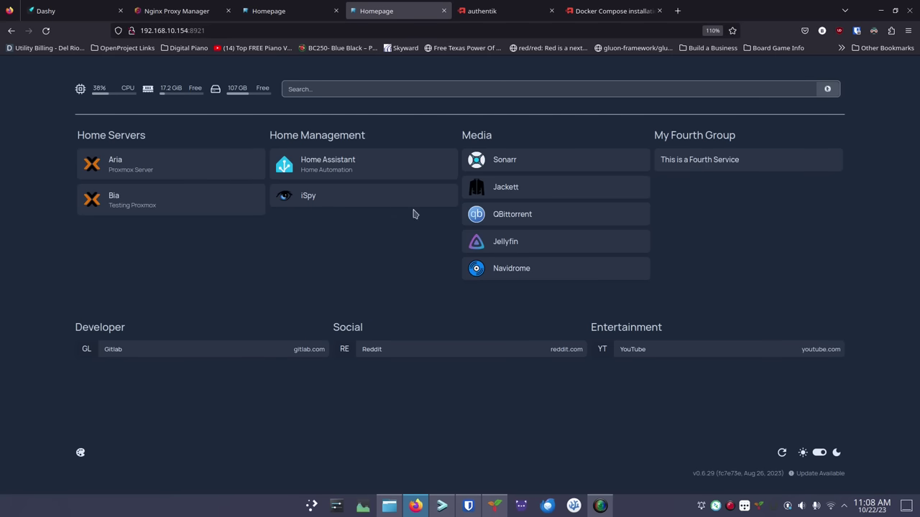
View the homepage.routemehome.org dashboard tab, then return to the authentik admin tab
left_click(284, 15)
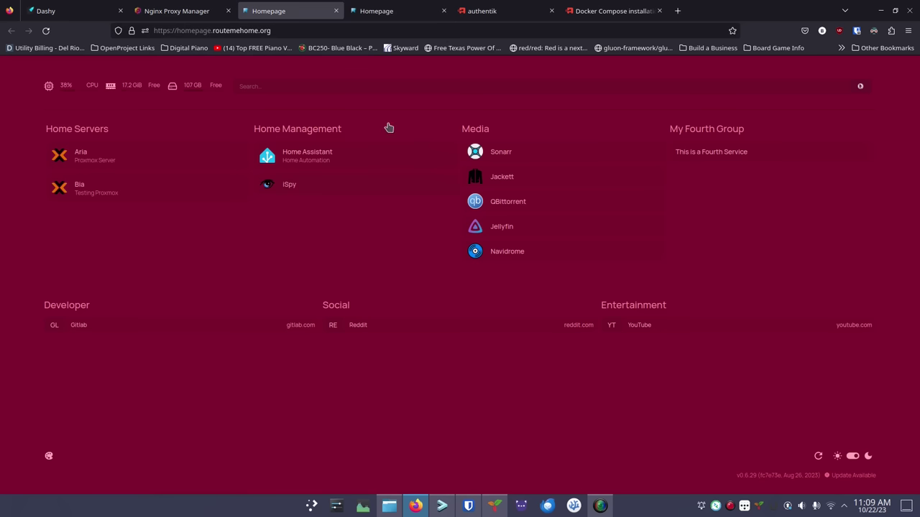
left_click(498, 14)
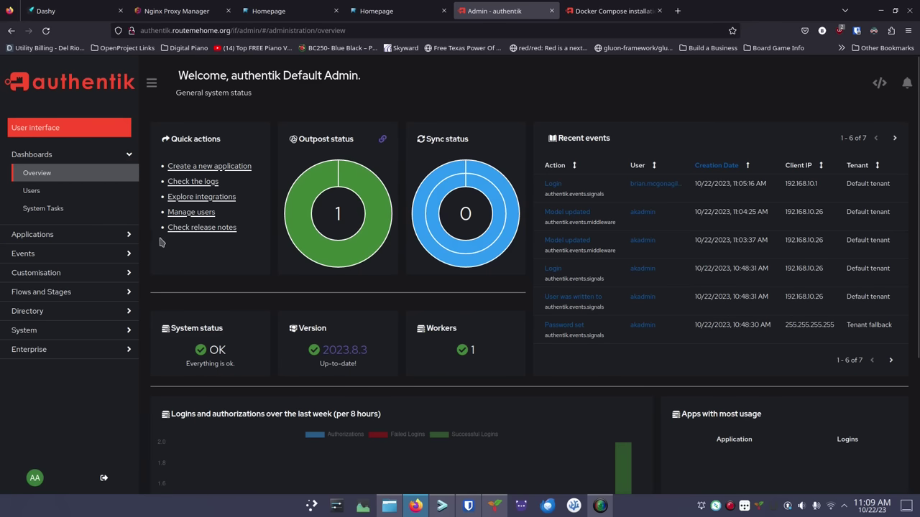
Expand and collapse admin sidebar sections, then open Applications > Outposts
left_click(101, 316)
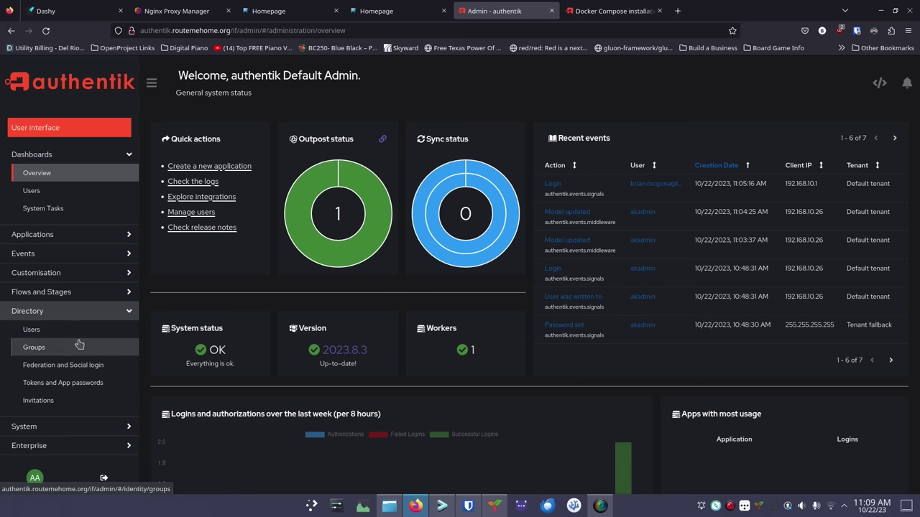
left_click(71, 274)
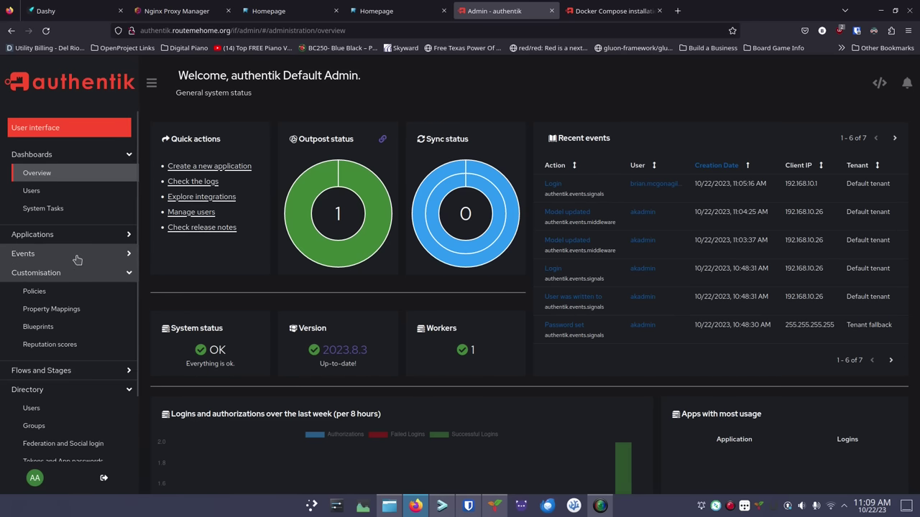
left_click(77, 255)
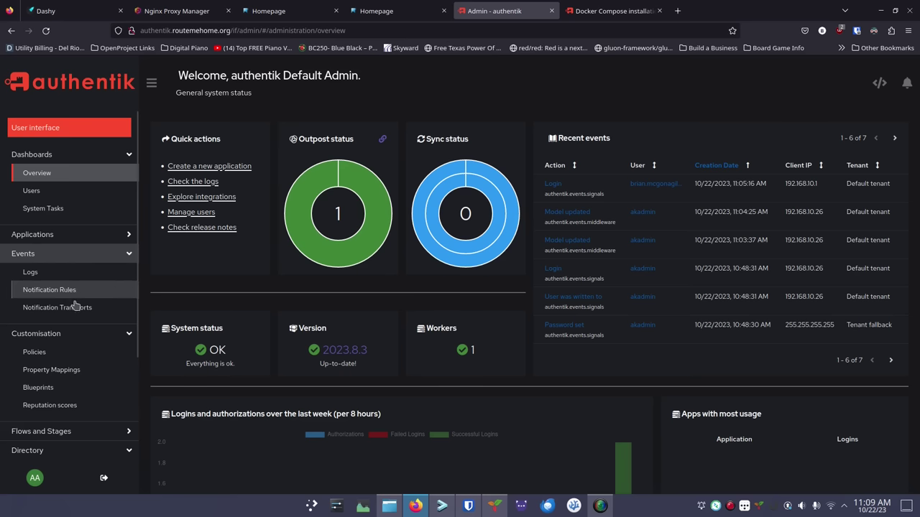
left_click(77, 240)
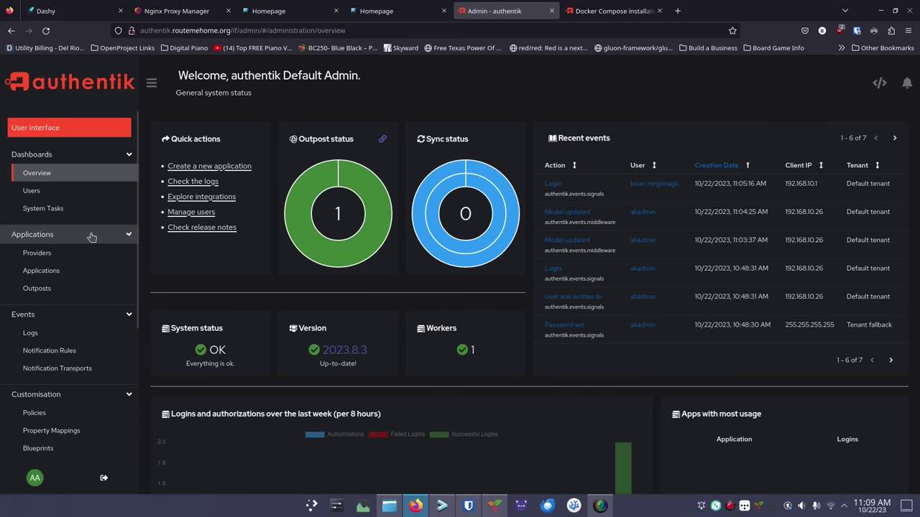
left_click(90, 157)
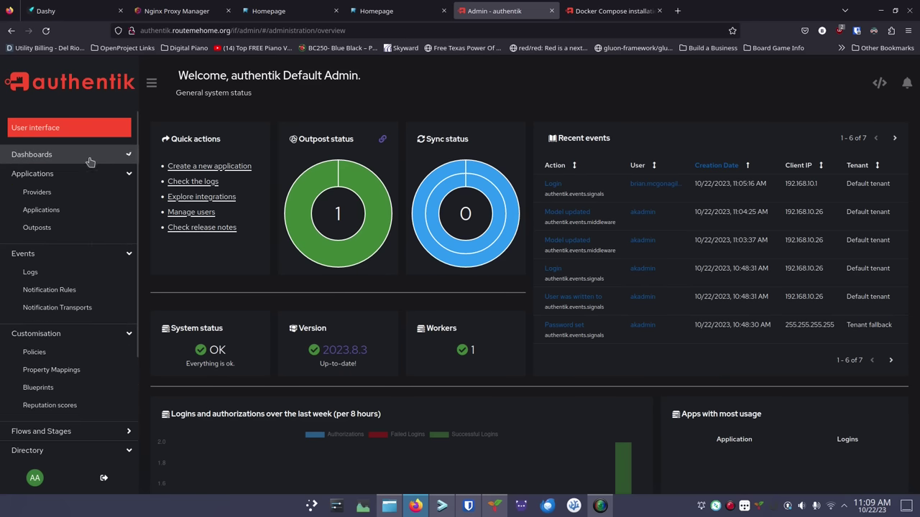
left_click(80, 256)
left_click(79, 273)
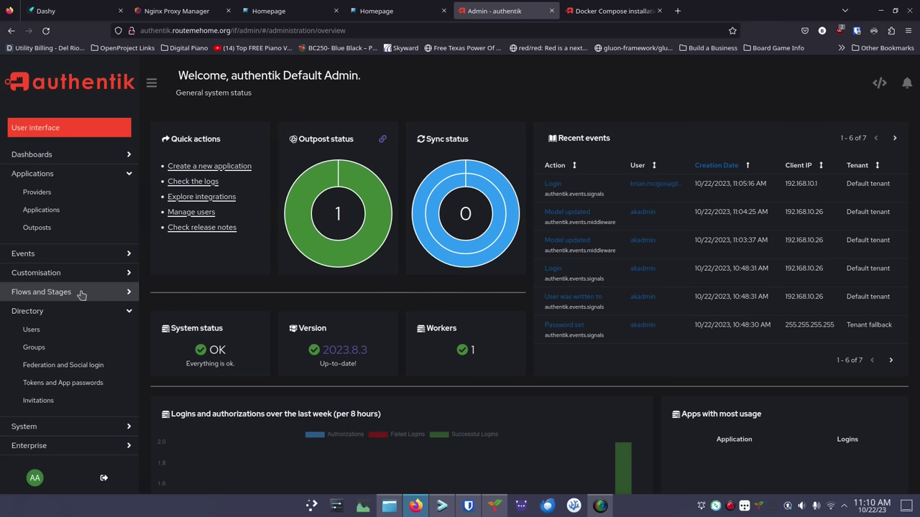
left_click(80, 294)
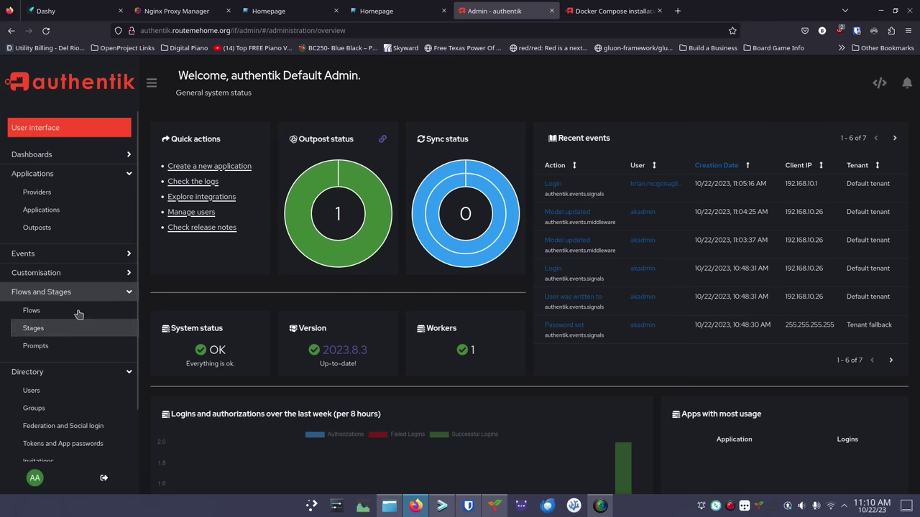
left_click(78, 295)
left_click(76, 311)
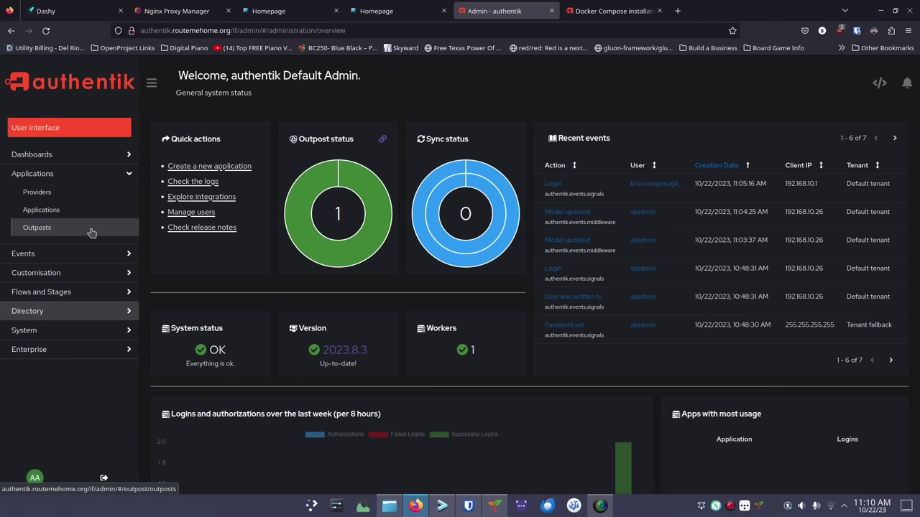
left_click(91, 232)
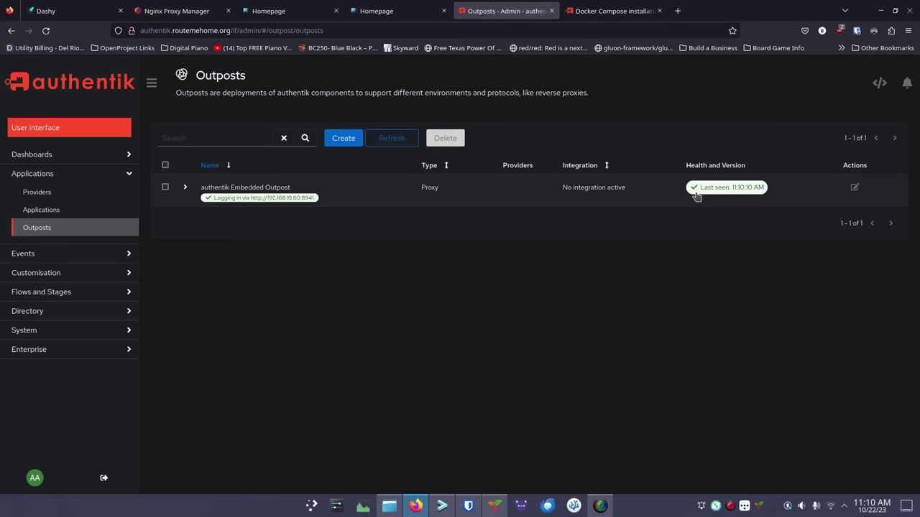
Open the Embedded Outpost for editing, leaving its integration unselected
left_click(853, 188)
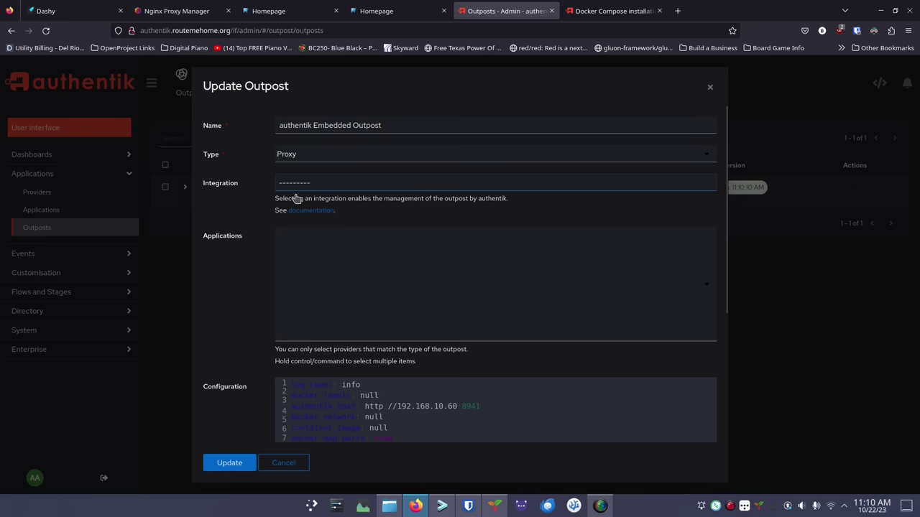
left_click(334, 190)
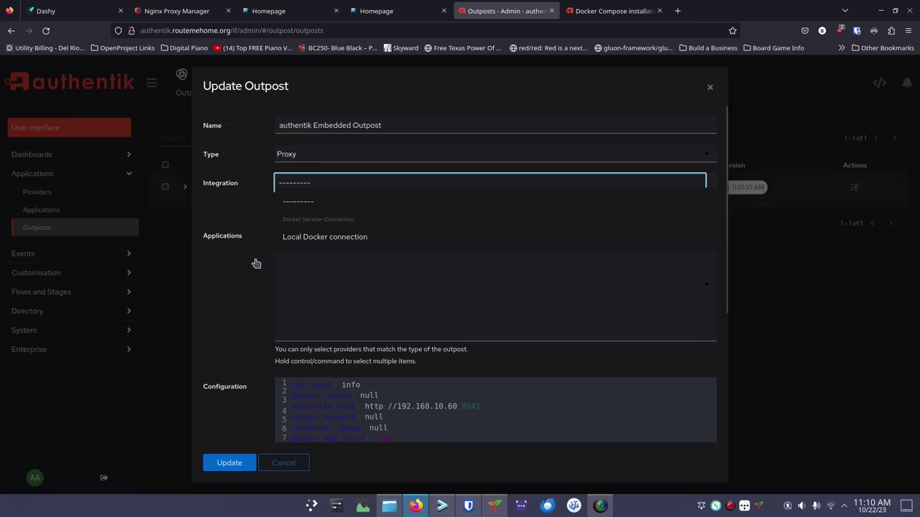
left_click(287, 204)
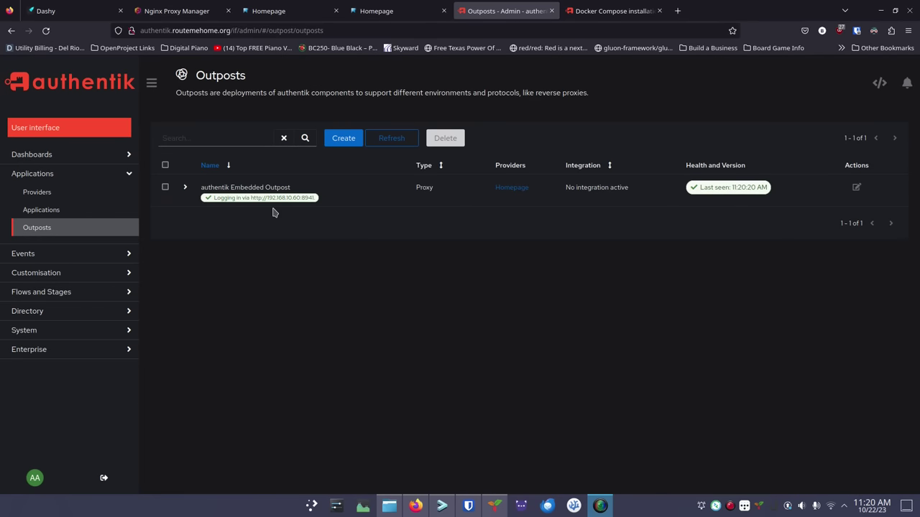
left_click(855, 189)
scroll(575, 338, "down", 5)
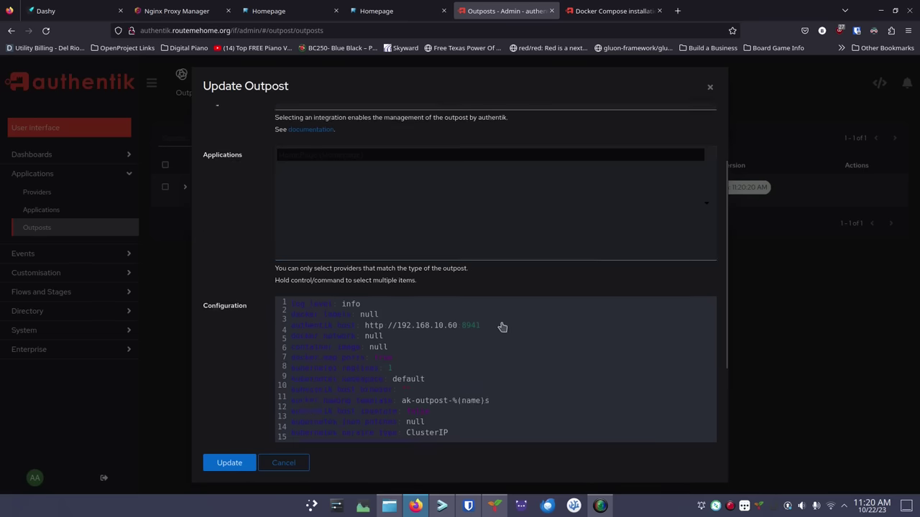
scroll(491, 310, "up", 2)
left_click_drag(493, 282, 394, 283)
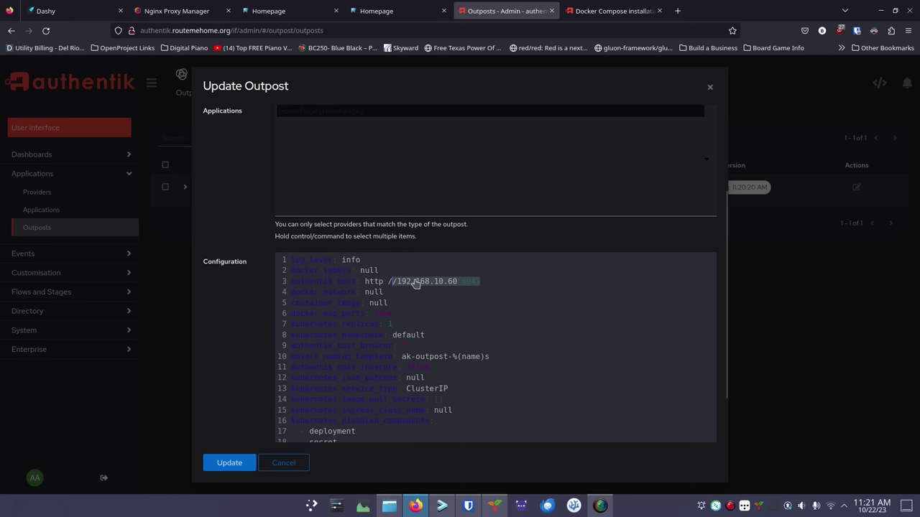
key("BackSpace")
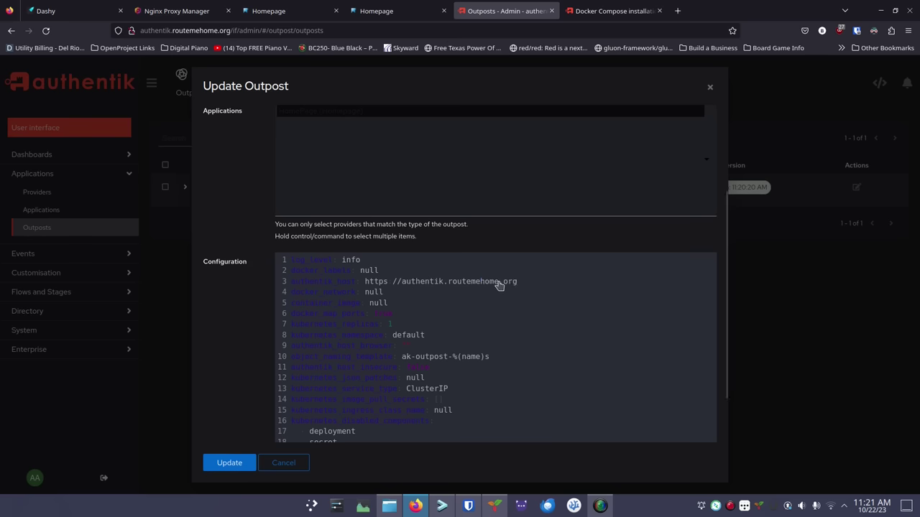
scroll(505, 327, "down", 2)
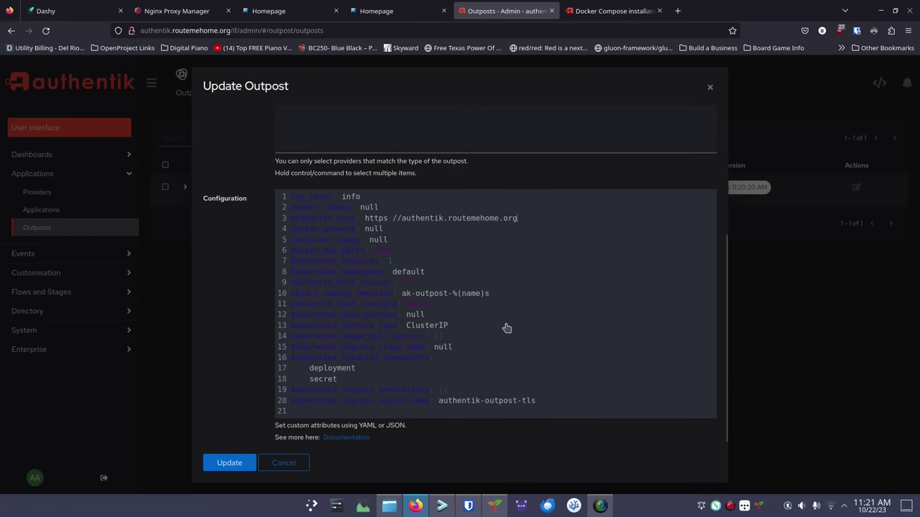
left_click(238, 464)
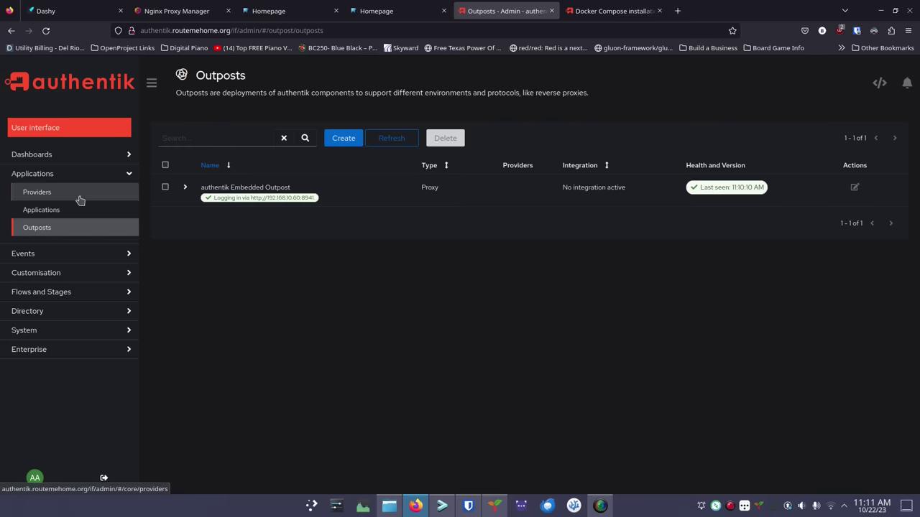
From the Providers list, create a new Proxy Provider and name it Homepage
left_click(80, 198)
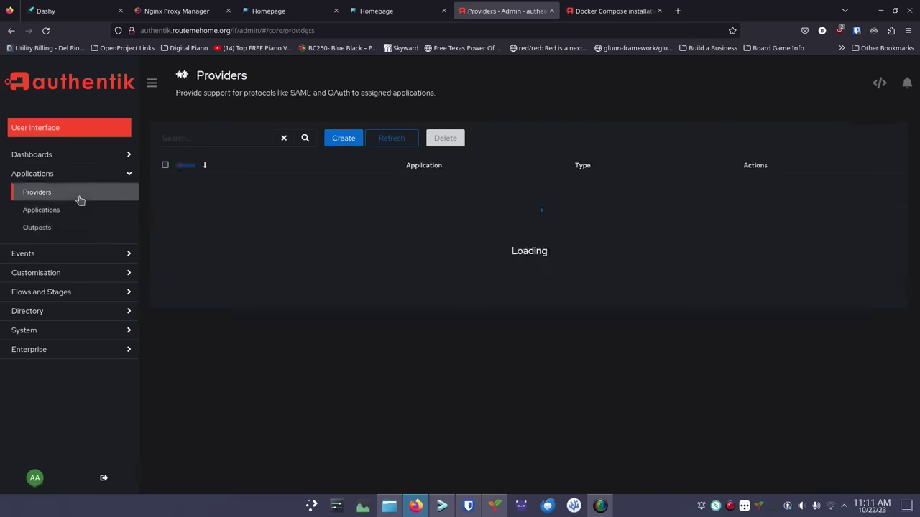
left_click(345, 139)
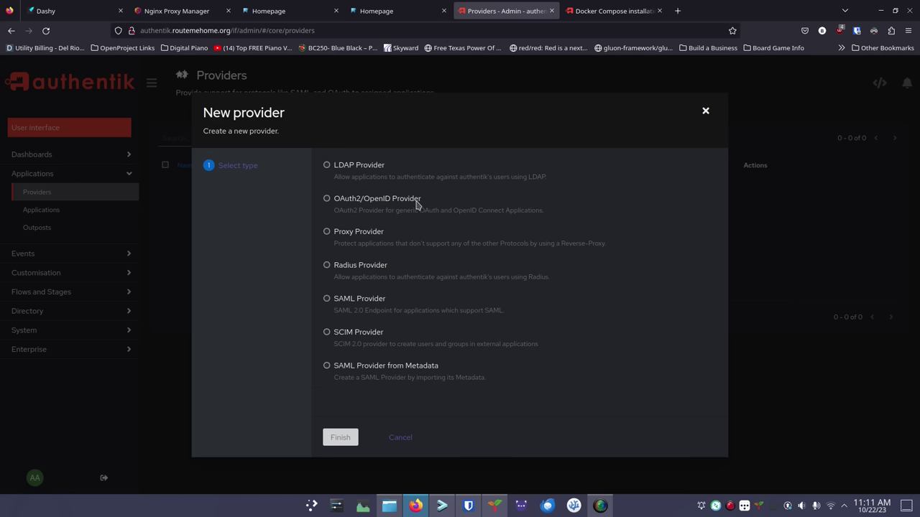
left_click(328, 232)
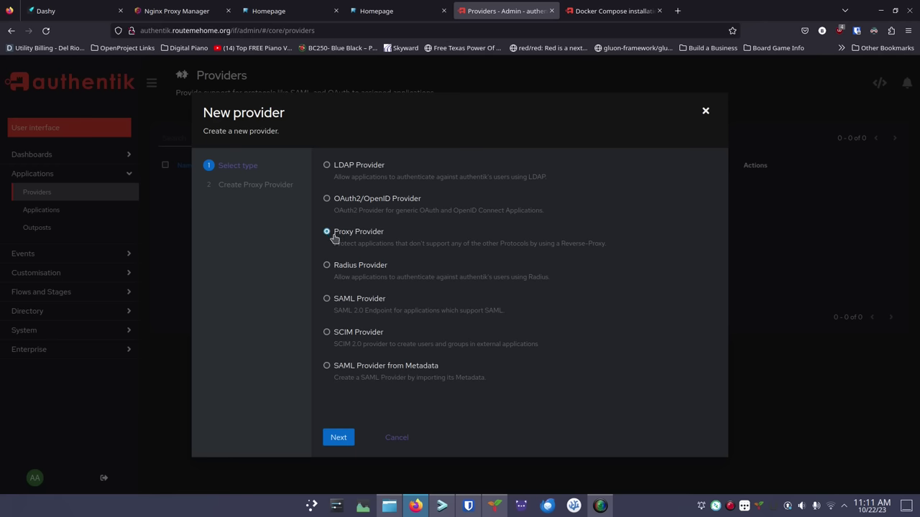
left_click(336, 437)
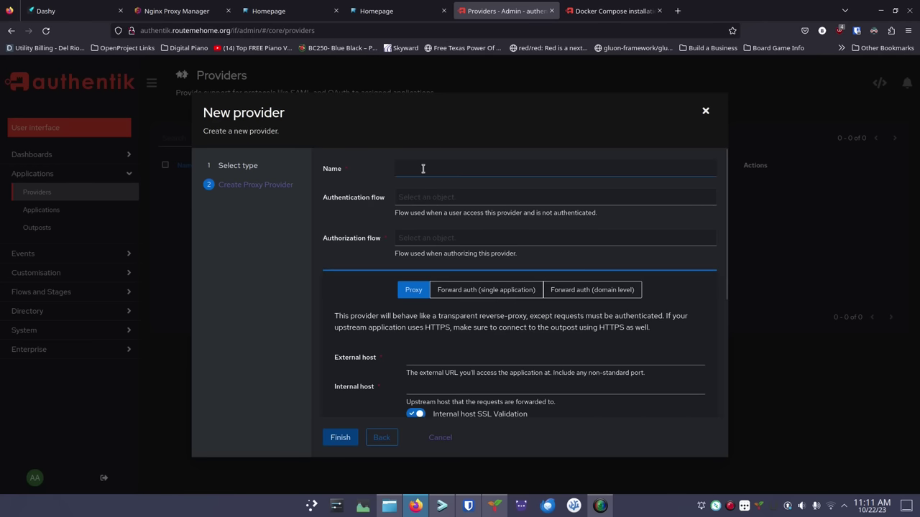
left_click(427, 169)
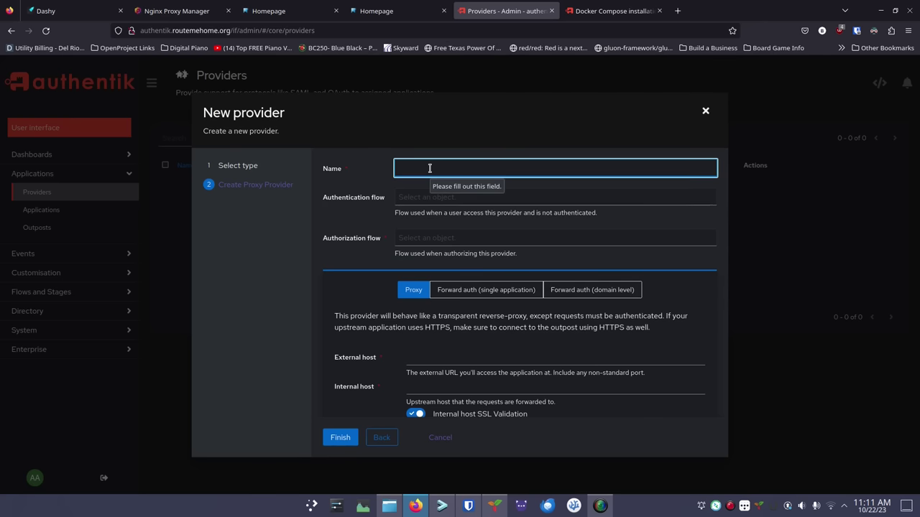
type("Homepage")
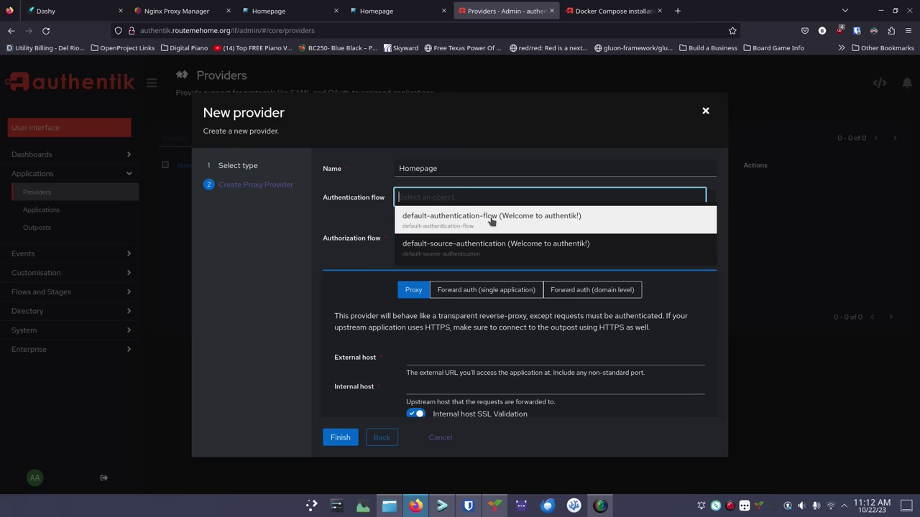
Give Homepage default-authentication-flow, explicit-consent authorization and Forward auth (single application) mode
left_click(491, 221)
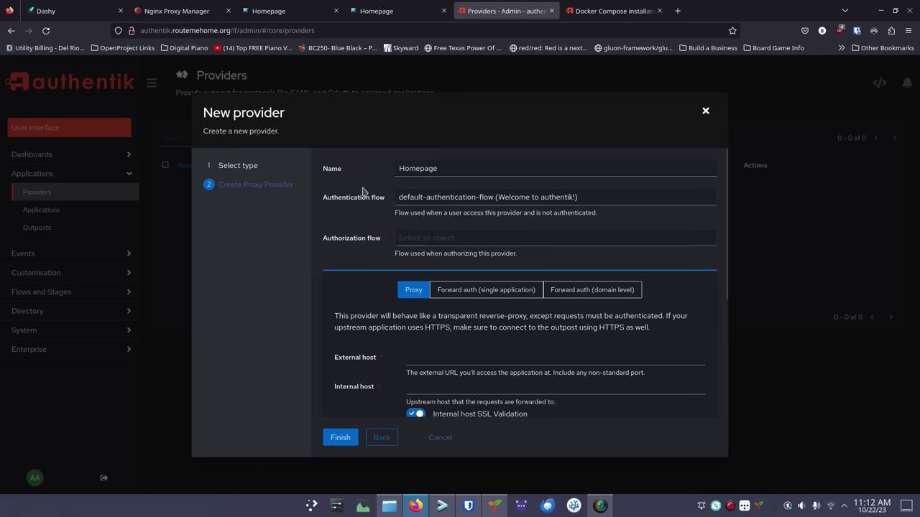
left_click(417, 240)
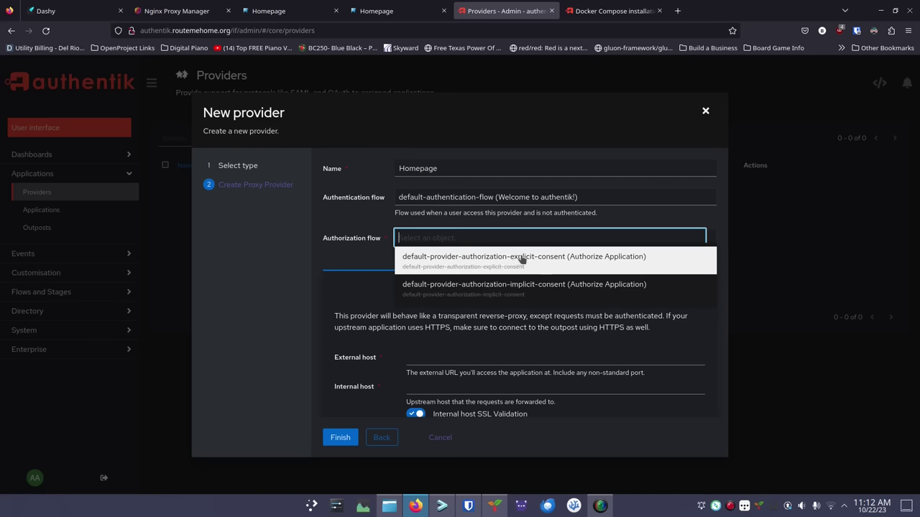
left_click(521, 265)
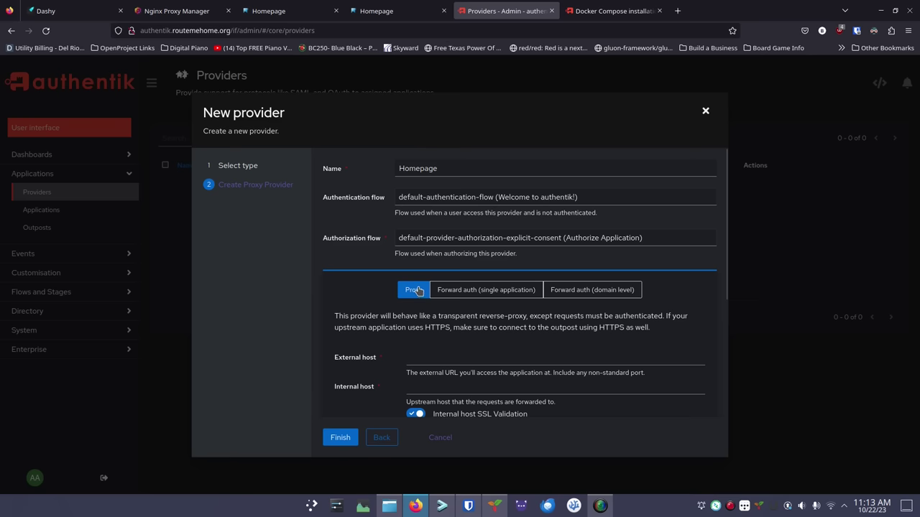
left_click(453, 290)
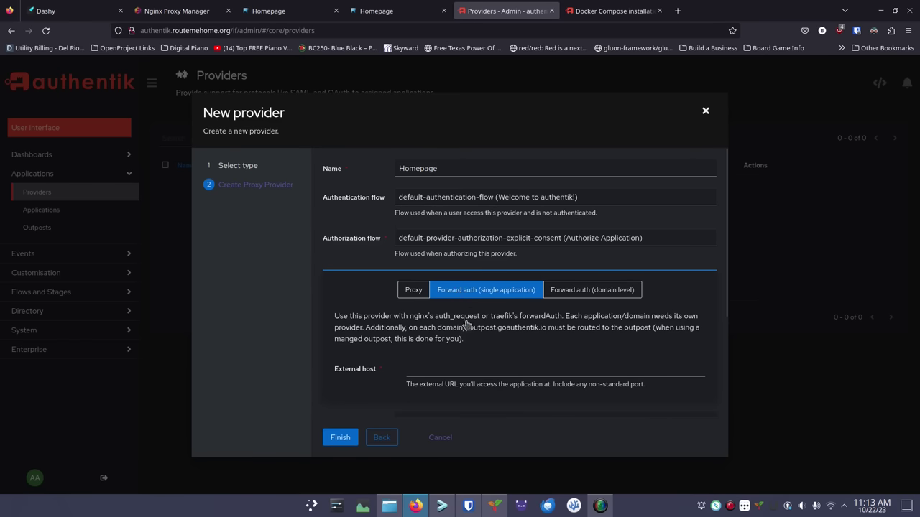
scroll(402, 336, "down", 3)
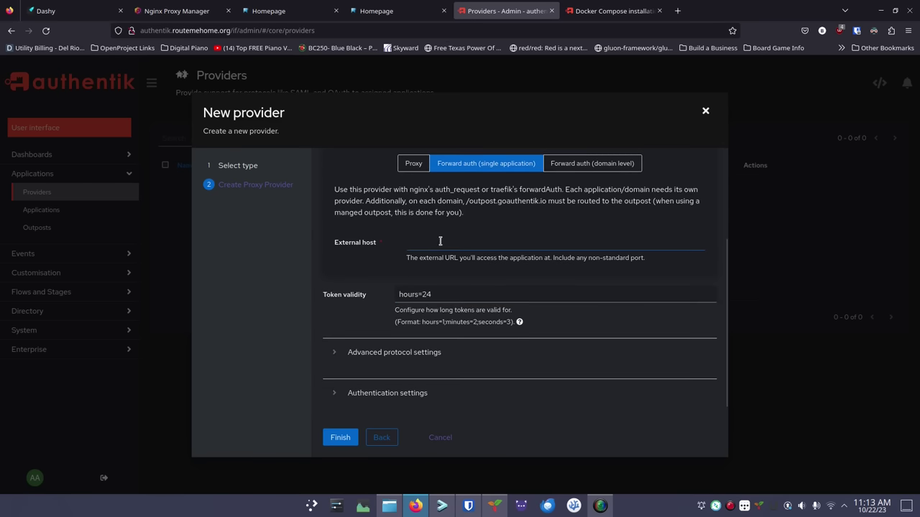
left_click(439, 242)
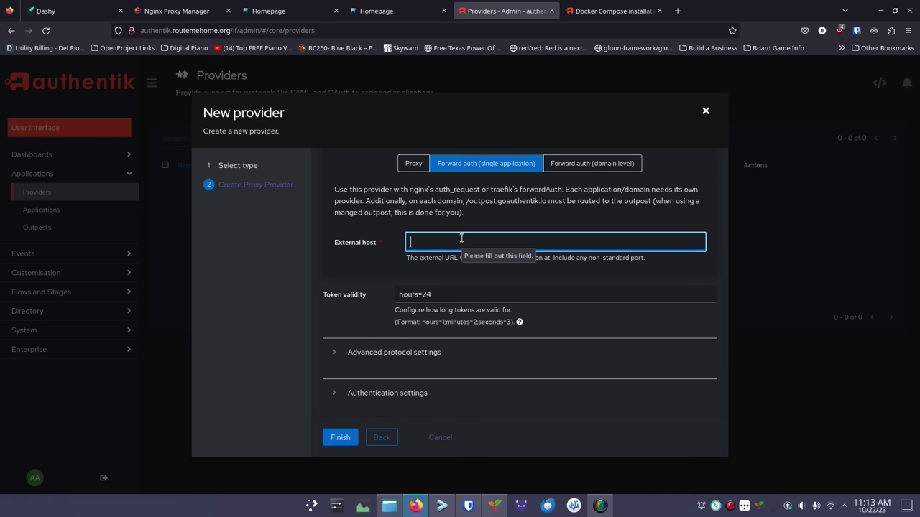
Finish the external host entry and name the new application HomePage
type("ht")
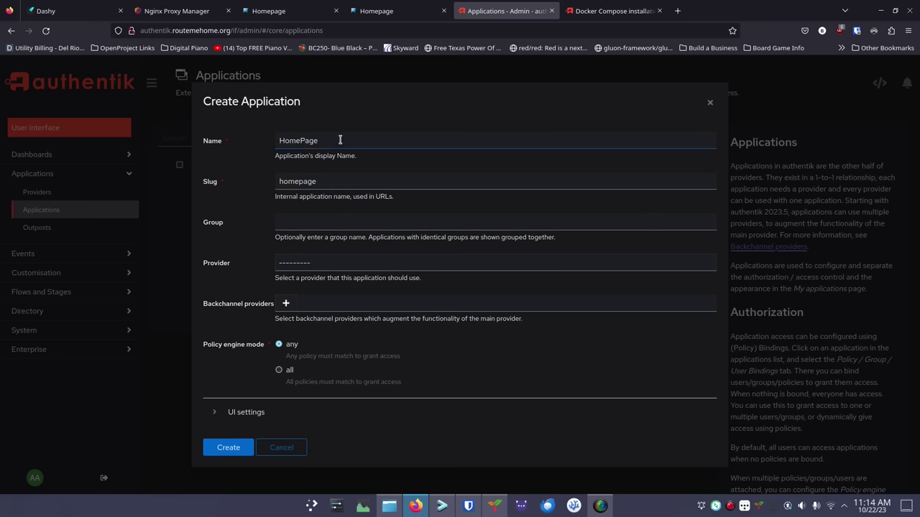
left_click(344, 138)
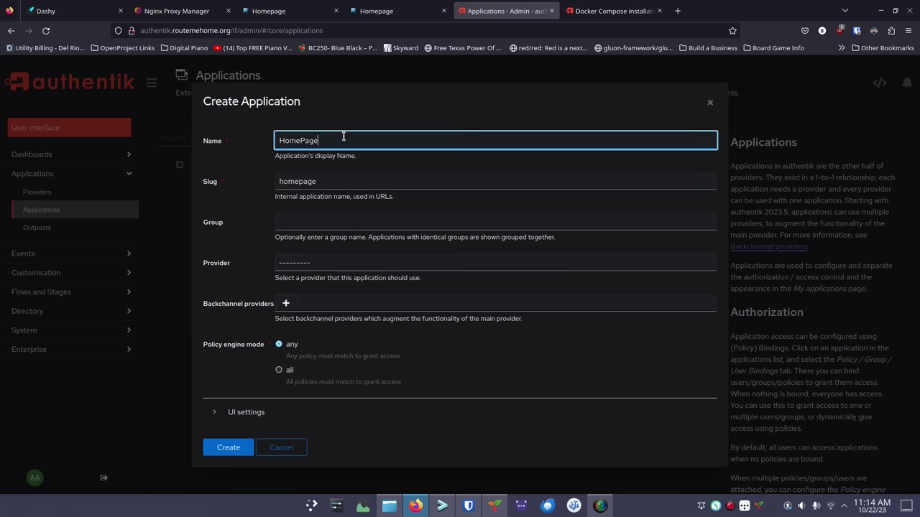
type("My Fav")
key("BackSpace")
key("BackSpace")
Link HomePage to the Homepage provider, create it, and view the providers list
left_click(313, 219)
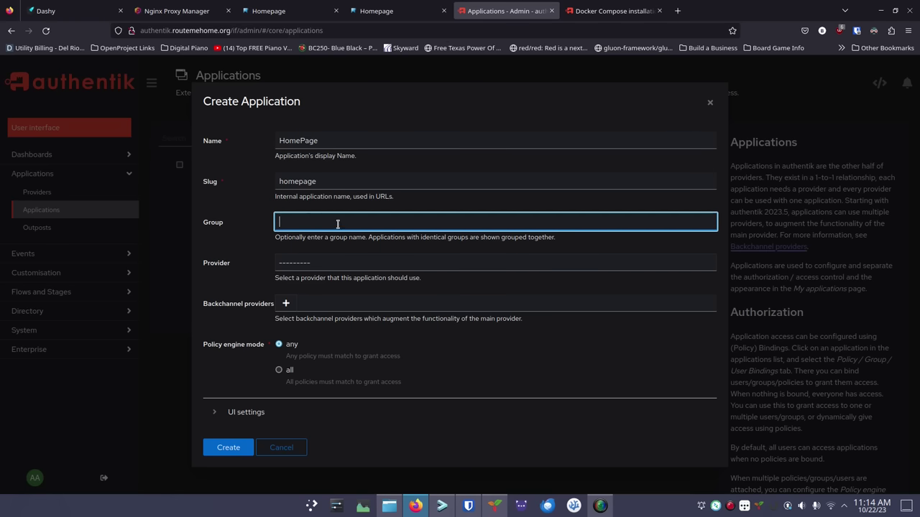
left_click(324, 262)
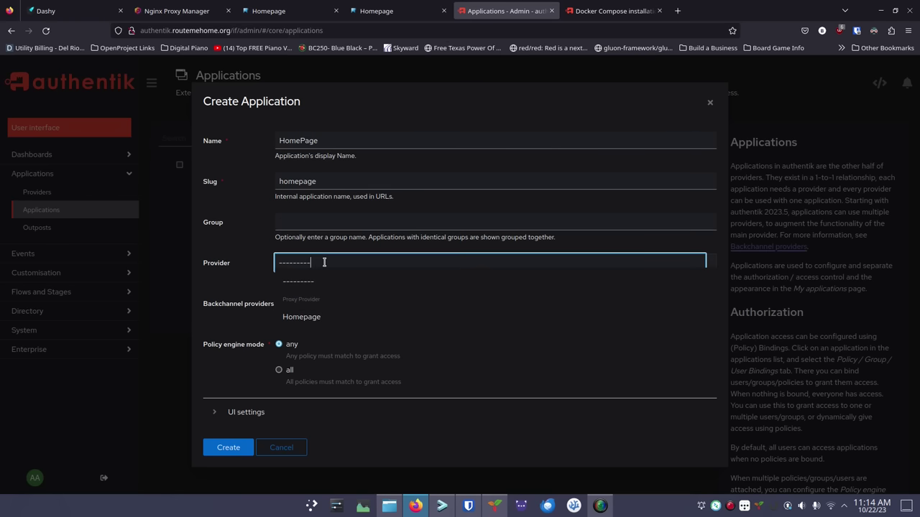
left_click(314, 320)
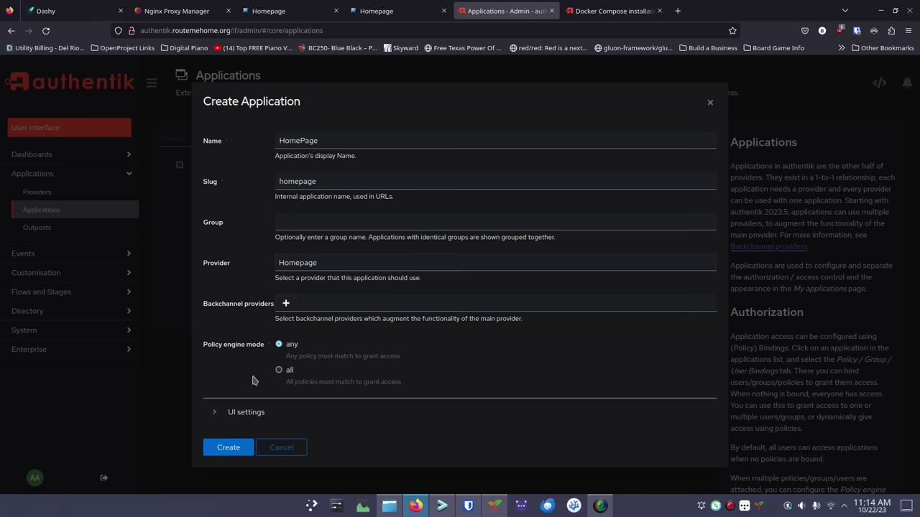
left_click(230, 449)
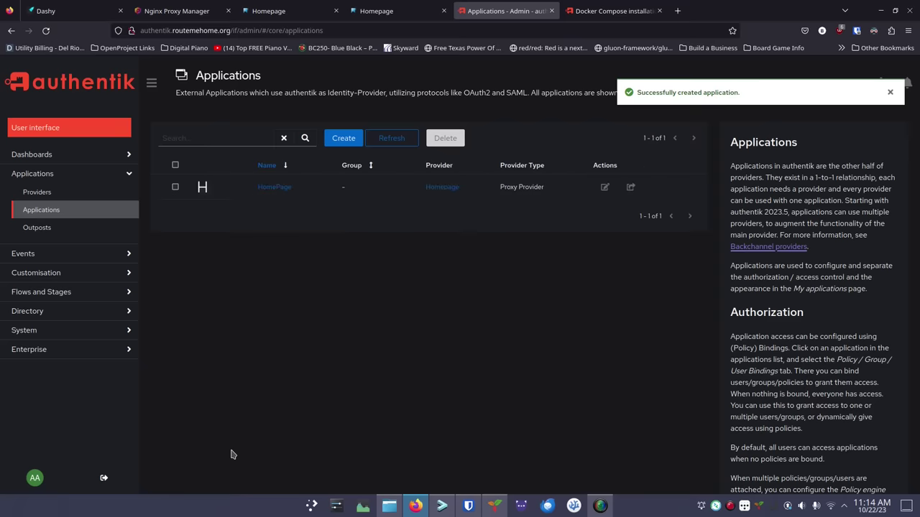
left_click(103, 195)
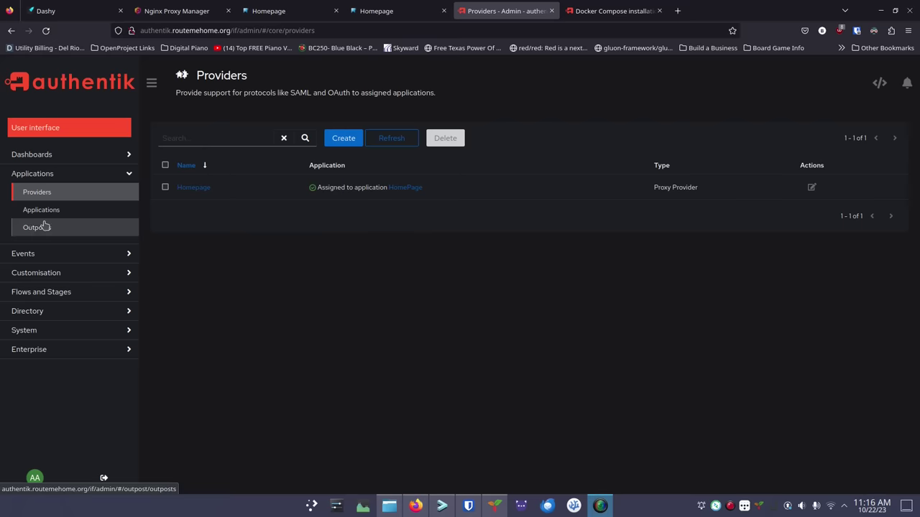
Assign the HomePage application to the Embedded Outpost and save it
left_click(40, 231)
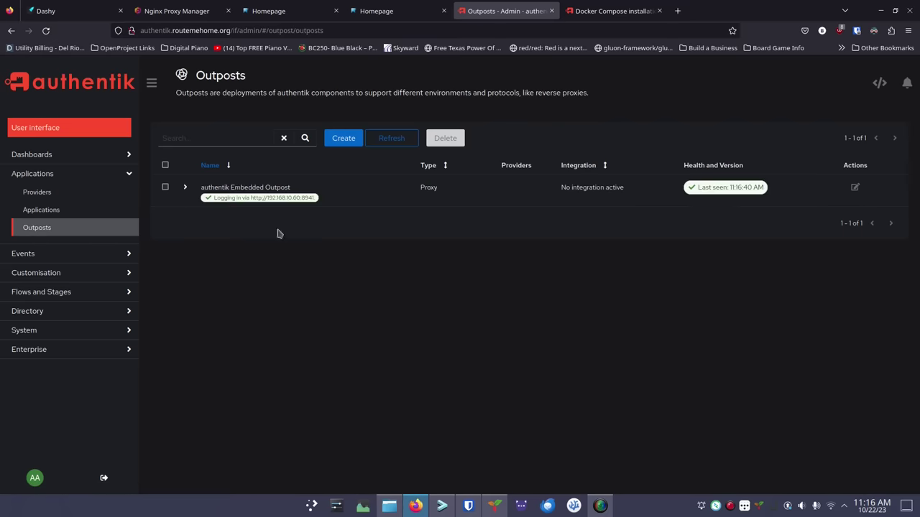
left_click(855, 188)
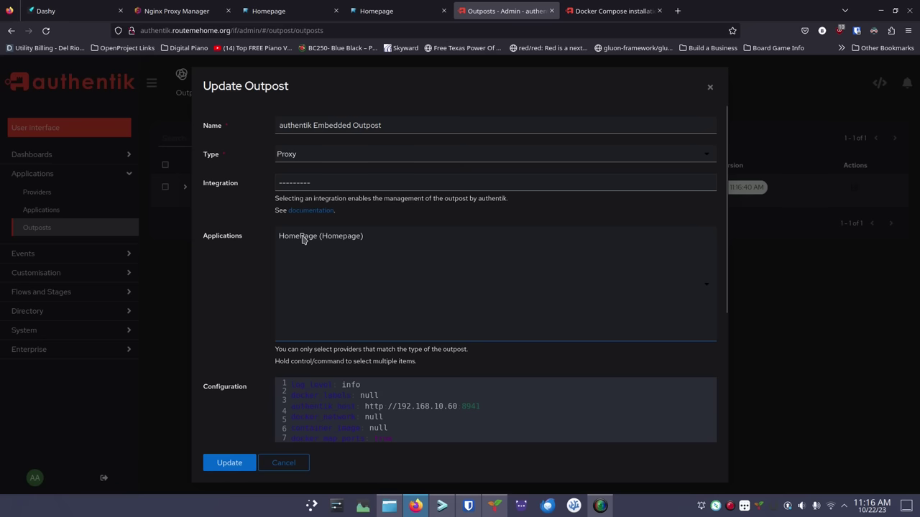
left_click(304, 237)
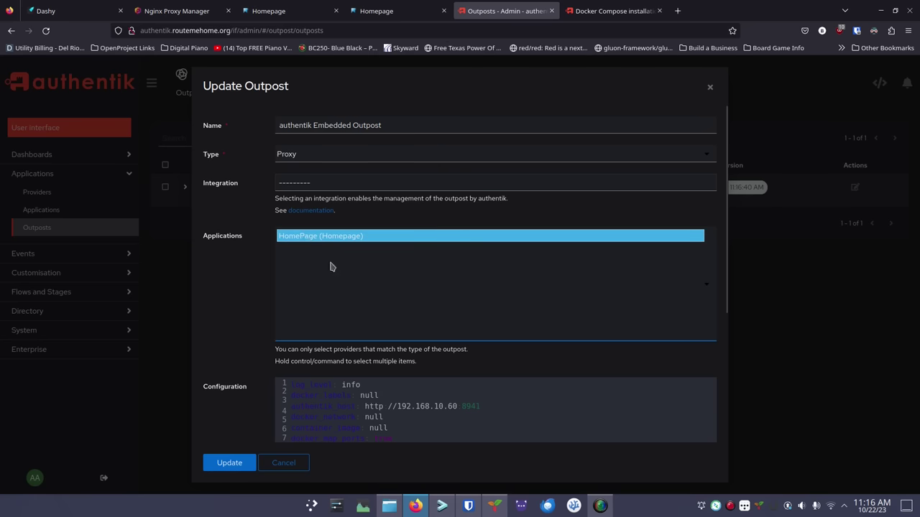
left_click(228, 463)
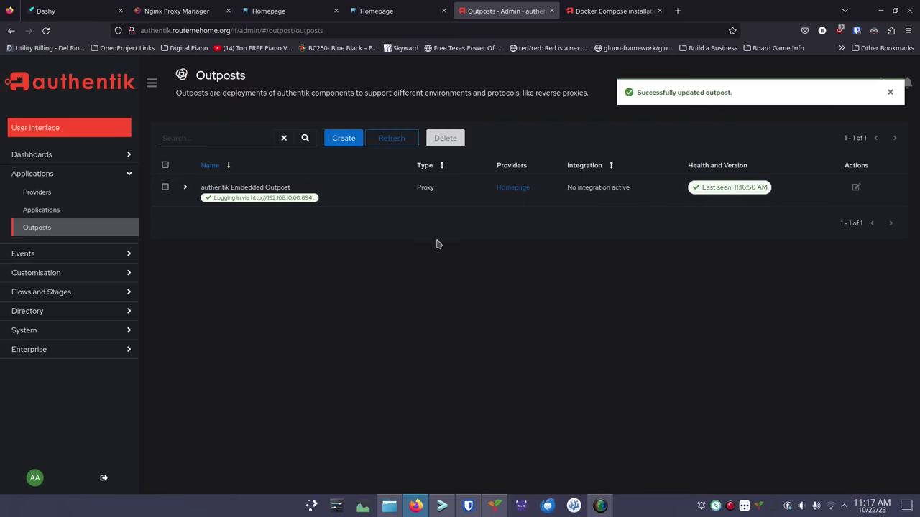
Open the Homepage provider and select its Nginx Proxy Manager setup snippet
left_click(75, 196)
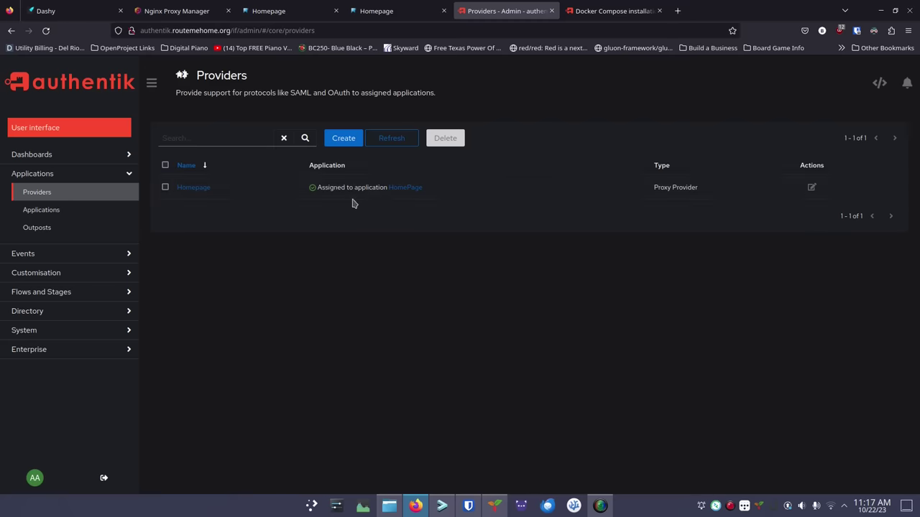
left_click(200, 192)
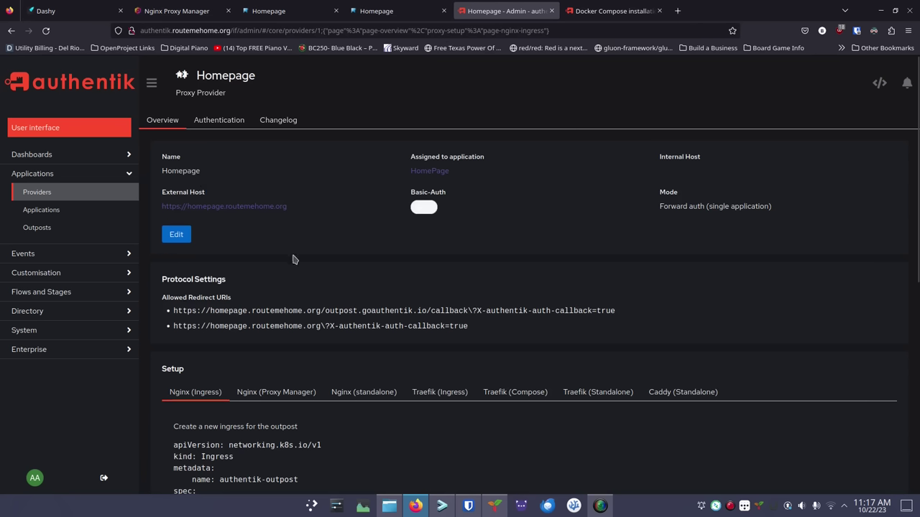
scroll(301, 260, "down", 3)
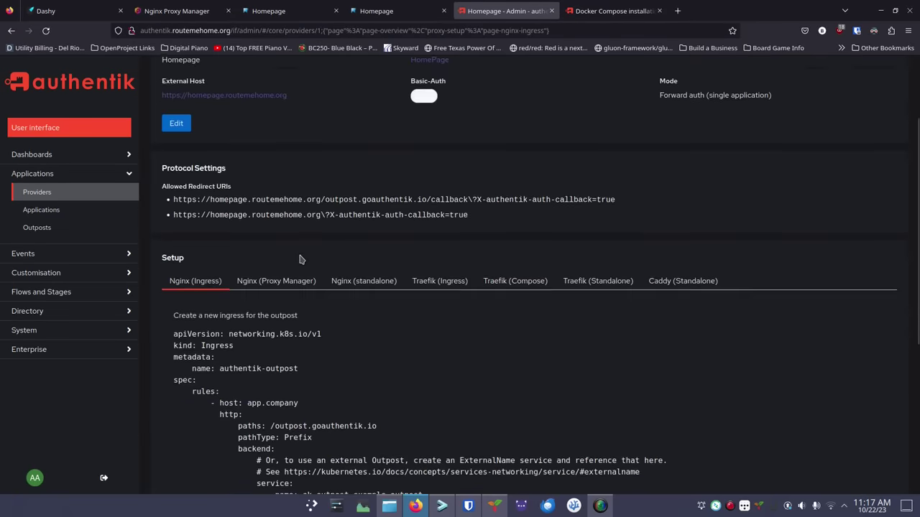
scroll(300, 260, "down", 3)
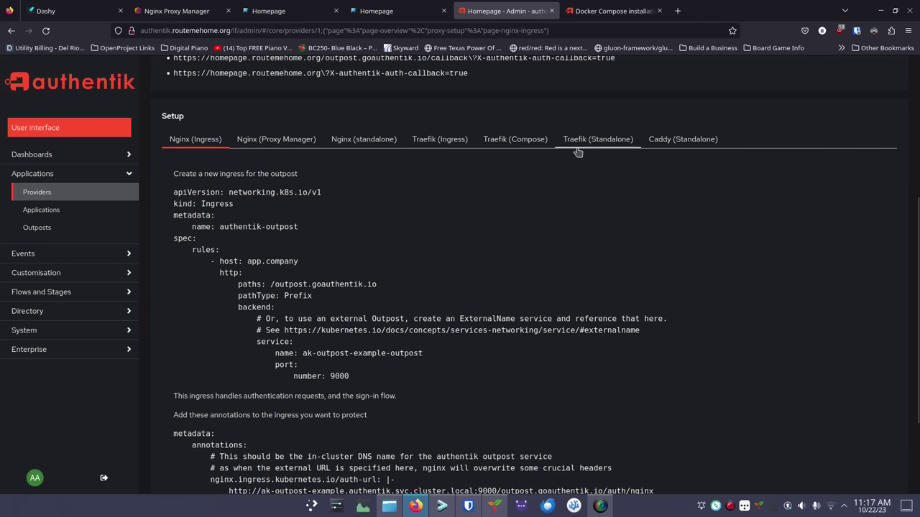
left_click(363, 144)
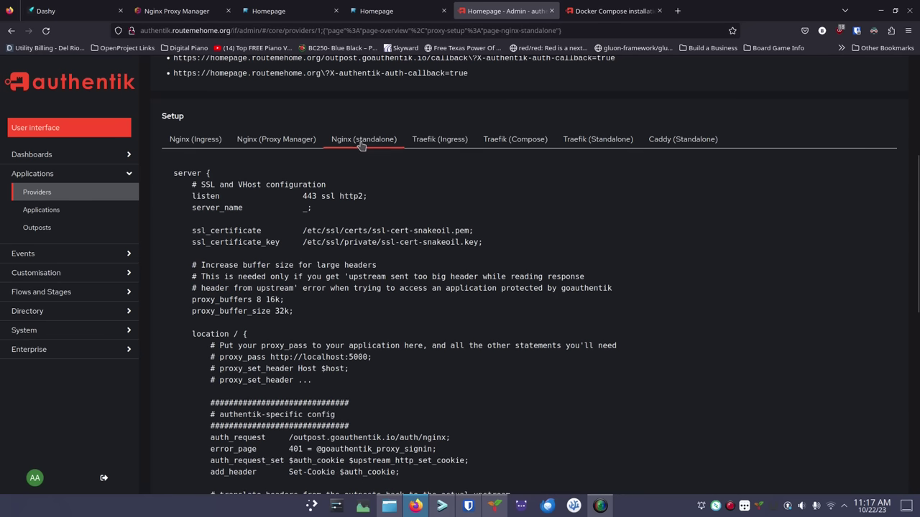
left_click(691, 144)
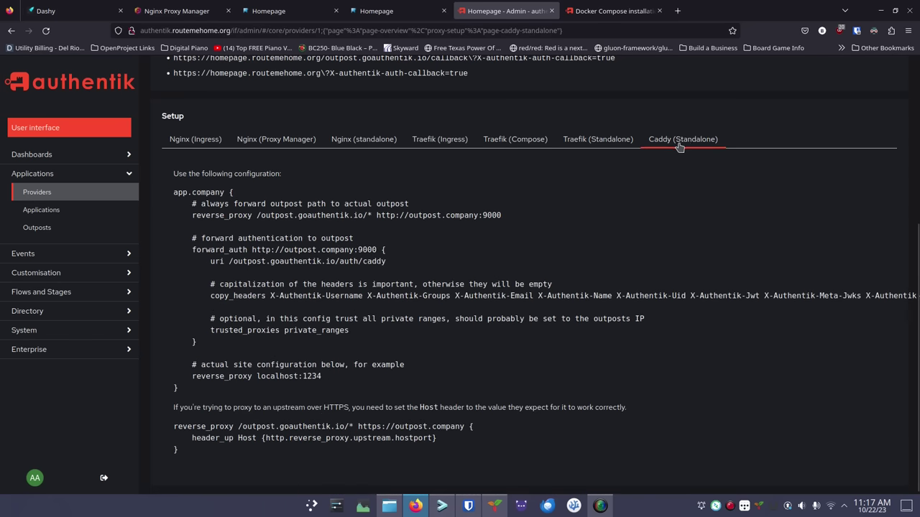
left_click(281, 141)
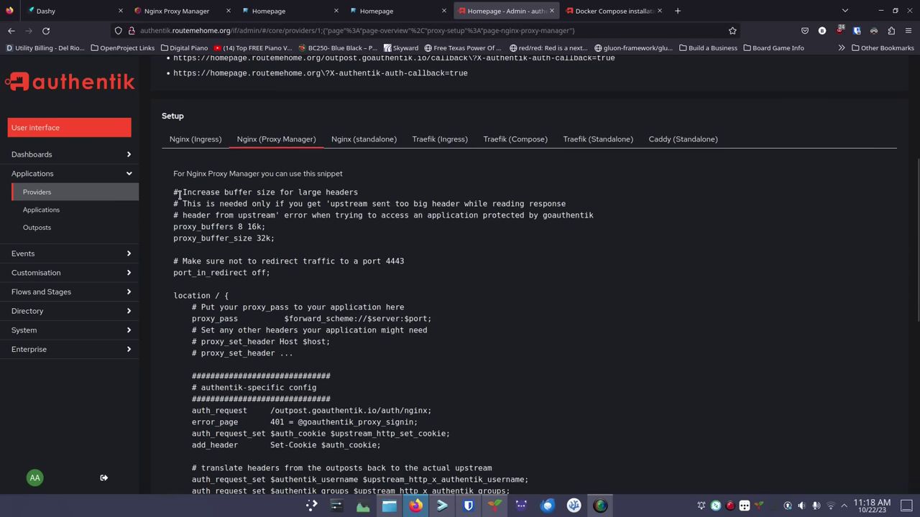
left_click_drag(173, 194, 401, 451)
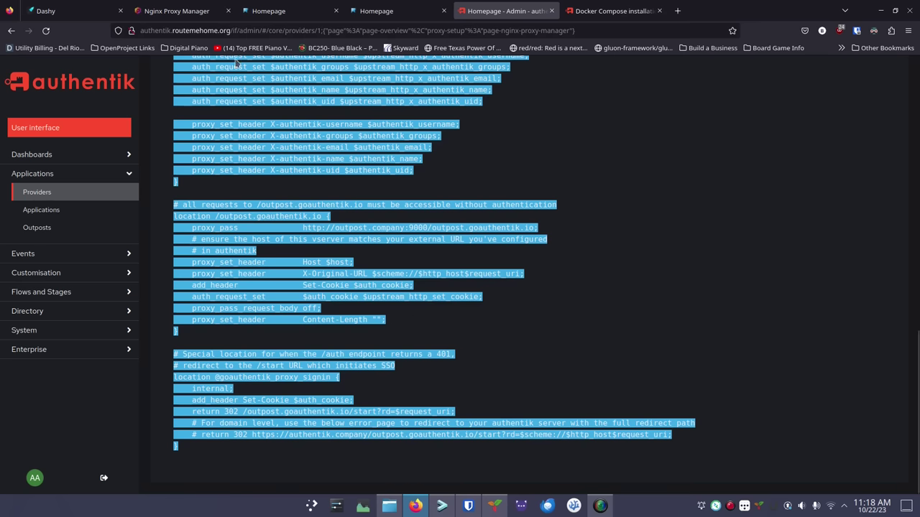
Paste the authentik snippet into homepage.routemehome.org's Advanced custom Nginx configuration
left_click(191, 13)
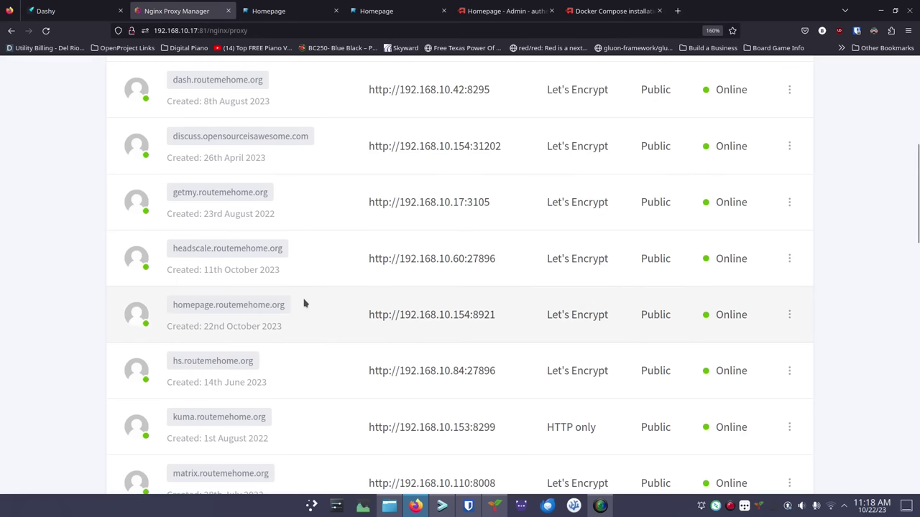
left_click(790, 315)
left_click(697, 372)
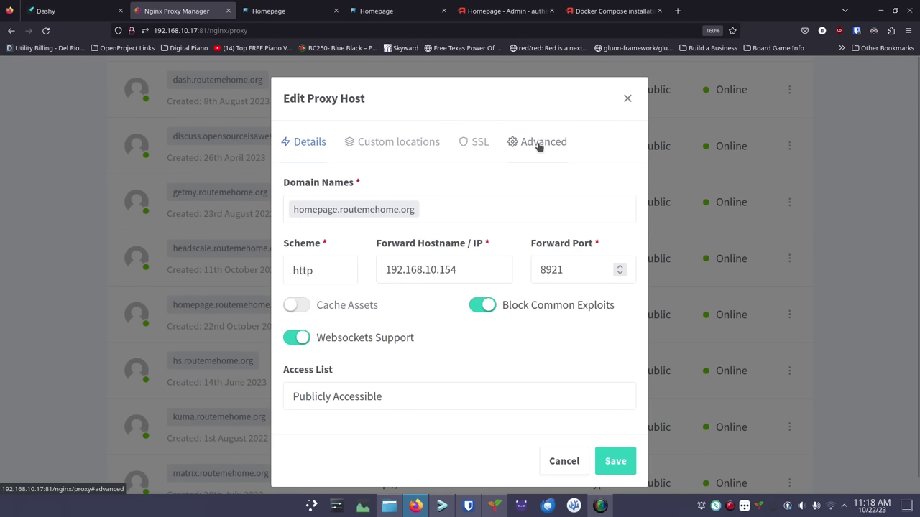
left_click(539, 144)
left_click(358, 305)
key("ctrl+v")
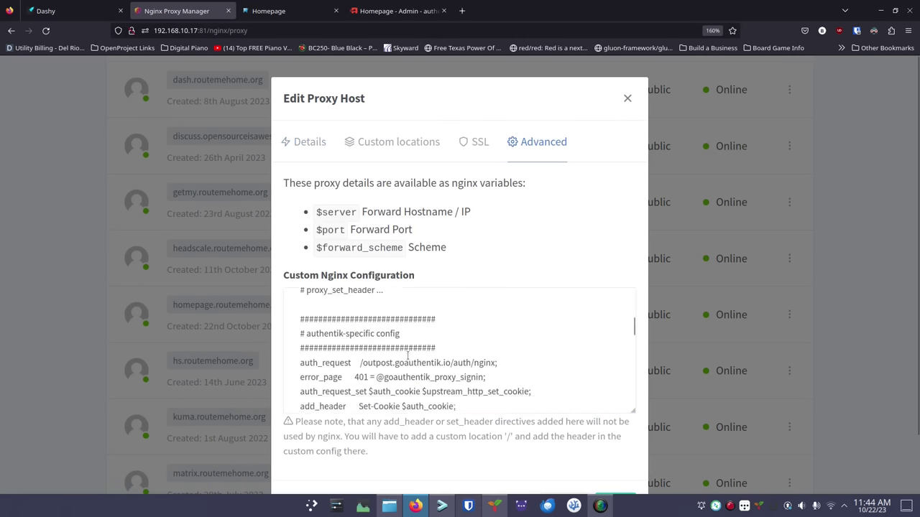
Point the snippet's proxy_pass at 192.168.10.60:4443 and save the proxy host
scroll(411, 346, "down", 3)
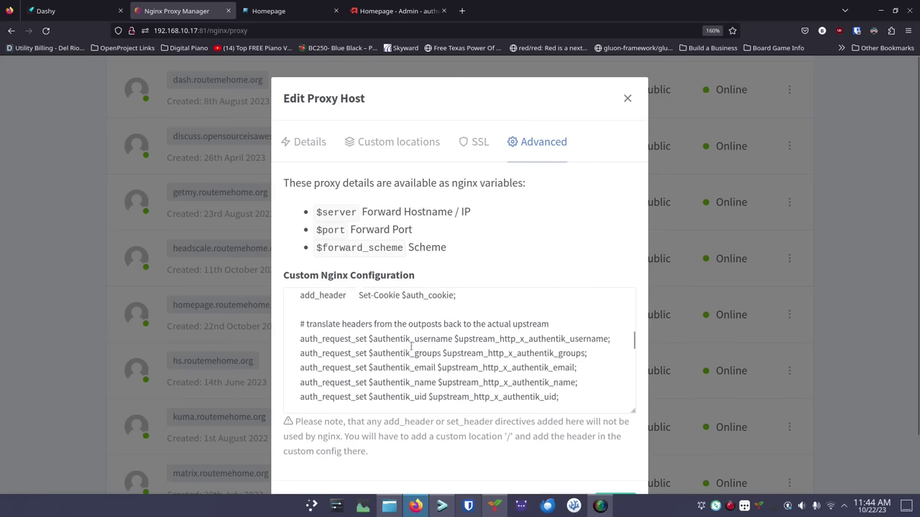
scroll(411, 346, "down", 2)
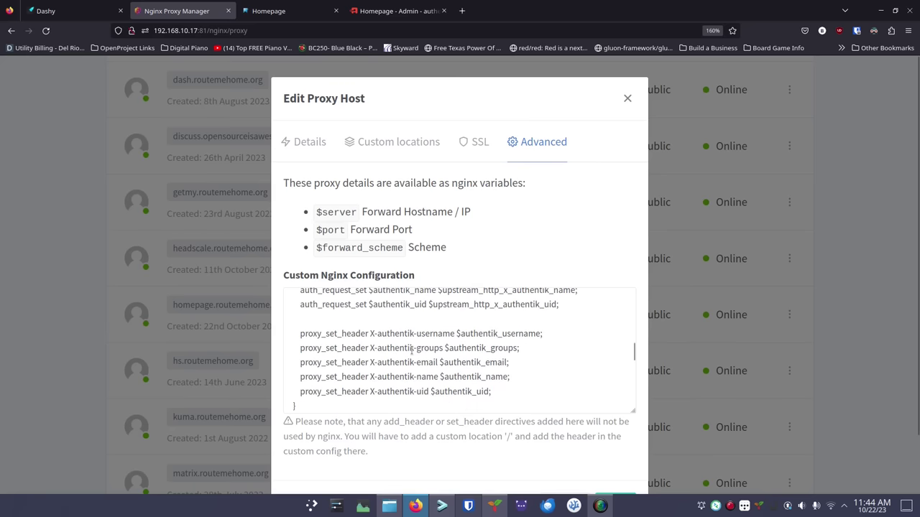
scroll(411, 346, "up", 4)
scroll(416, 347, "down", 4)
scroll(416, 347, "down", 5)
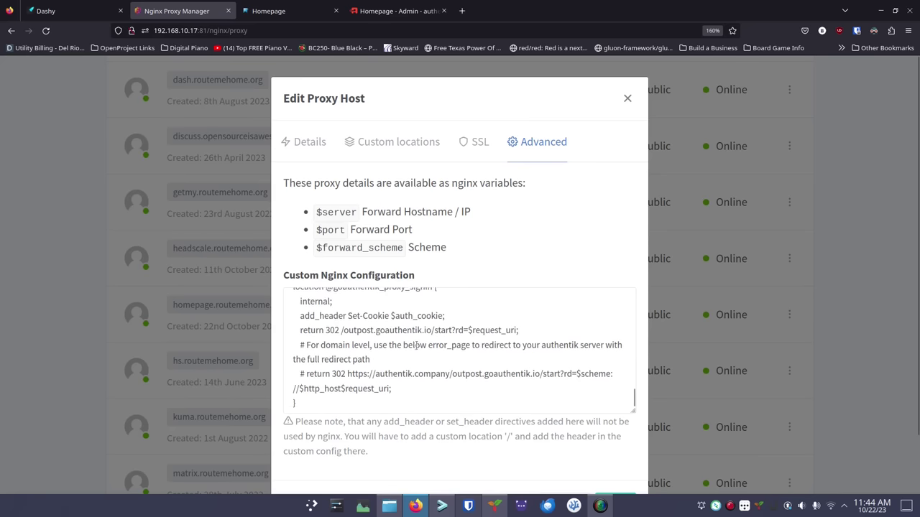
scroll(420, 327, "up", 1)
scroll(420, 327, "up", 5)
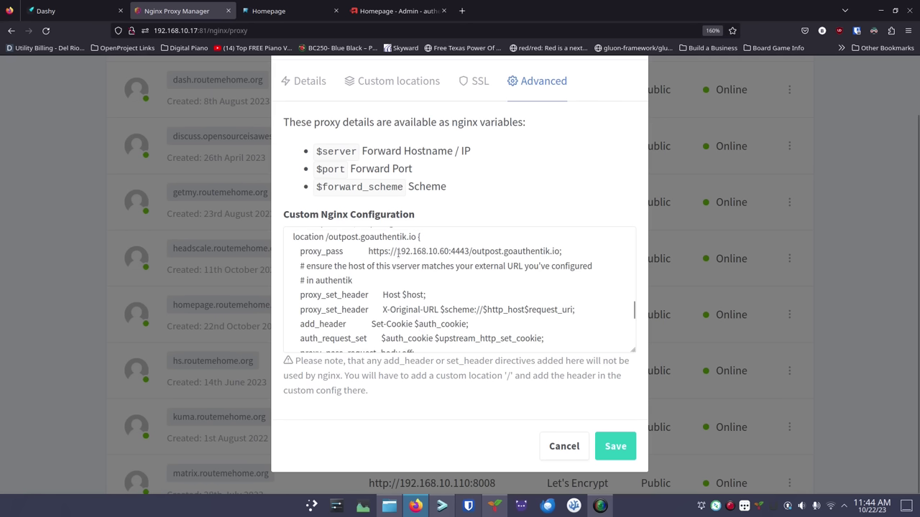
left_click_drag(395, 251, 475, 250)
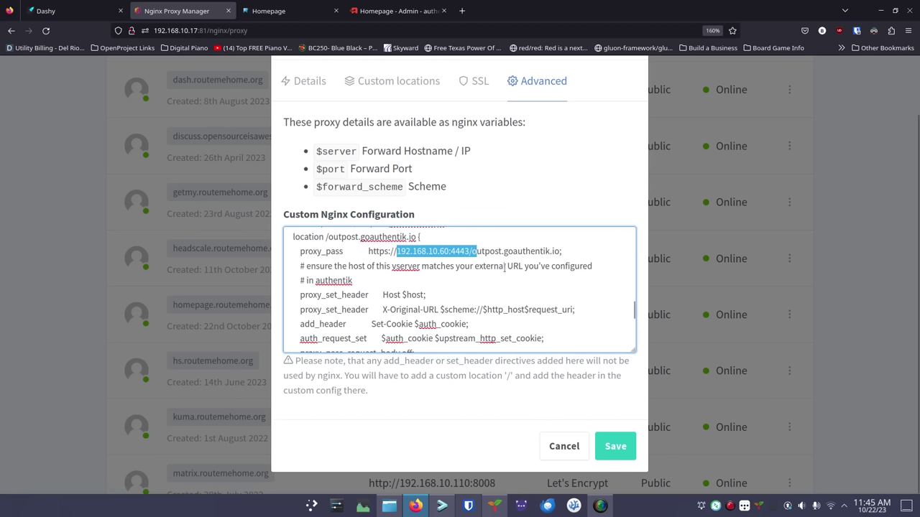
left_click(505, 267)
left_click_drag(470, 250, 395, 251)
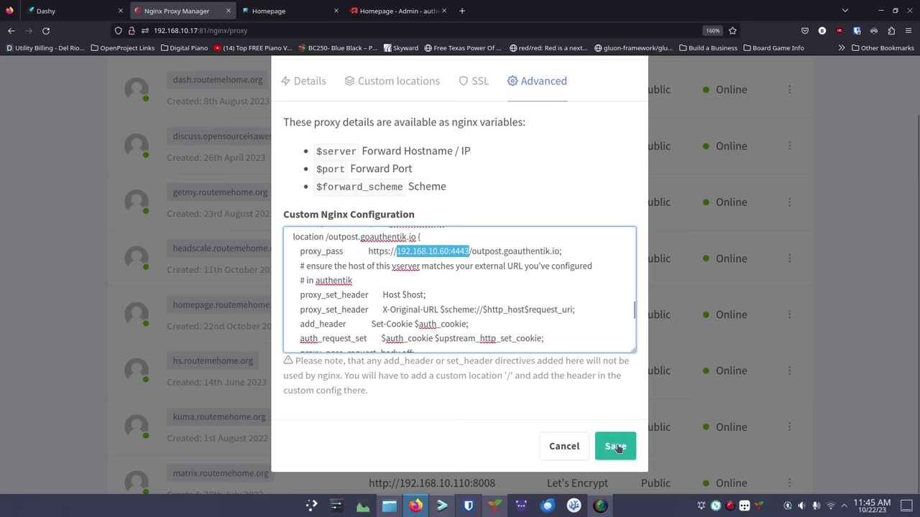
left_click(616, 447)
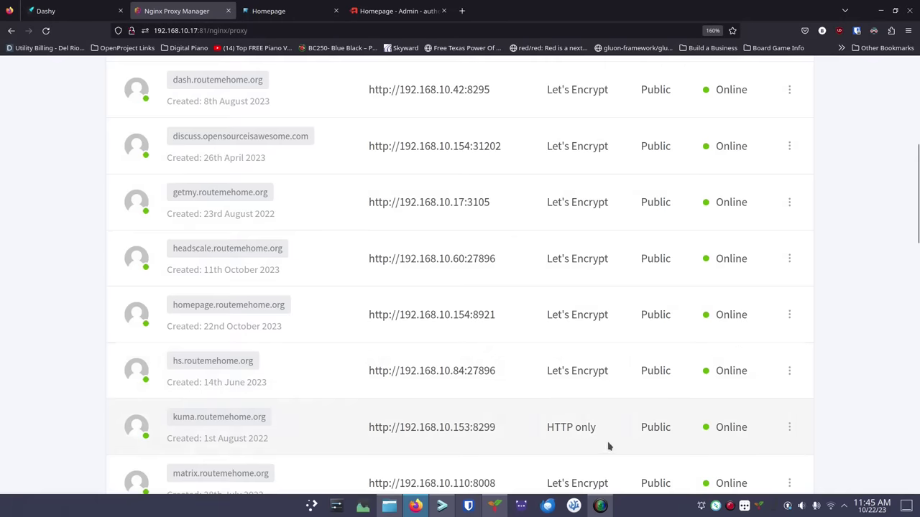
Load homepage.routemehome.org, accept authentik's consent, and open the Aria Proxmox tile
left_click(235, 306)
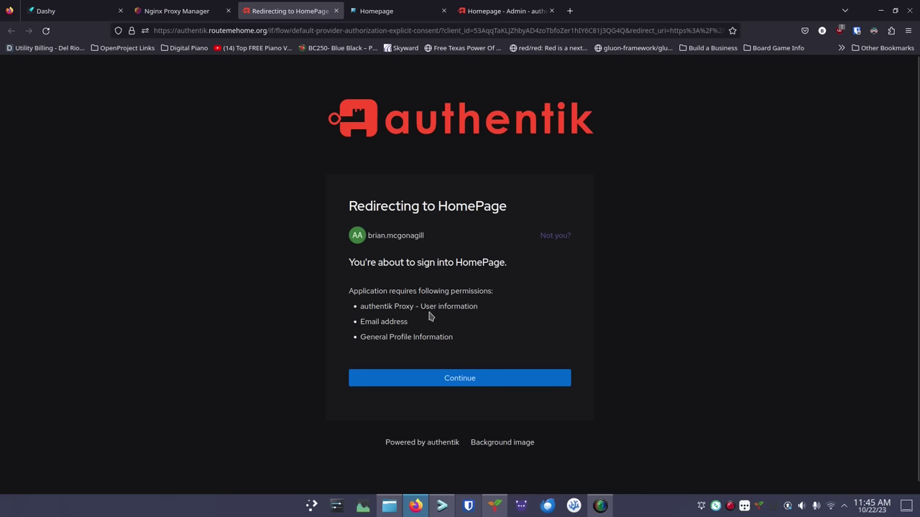
left_click(451, 381)
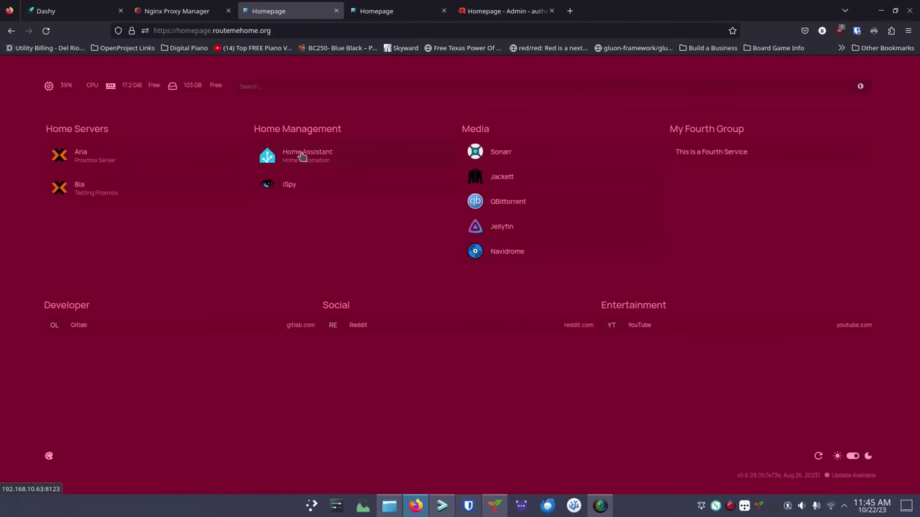
left_click(121, 167)
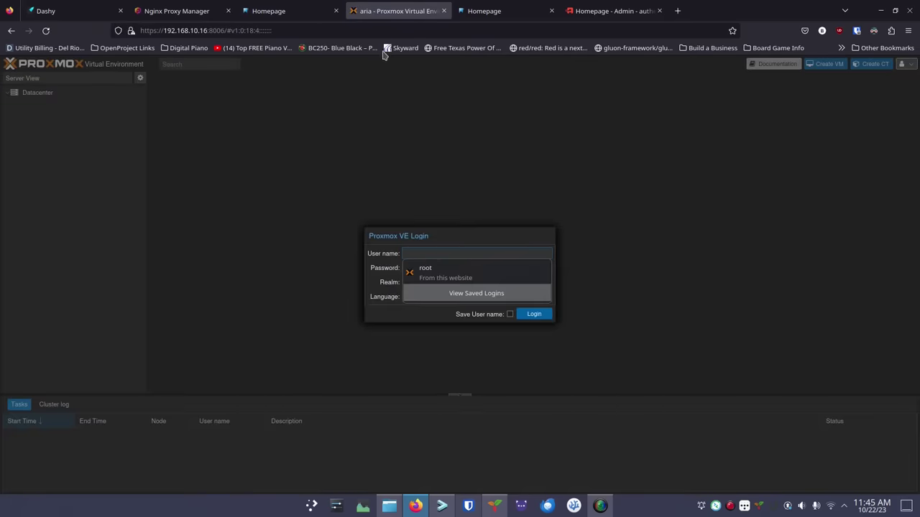
Close the Proxmox Aria login tab to return to authentik's My applications
left_click(444, 11)
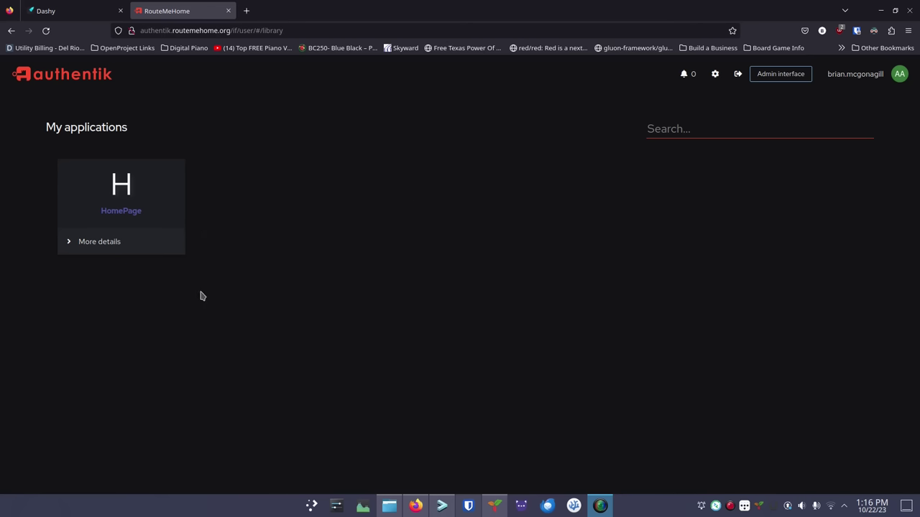
Launch HomePage from My applications, go back, and switch to the Admin interface
left_click(117, 210)
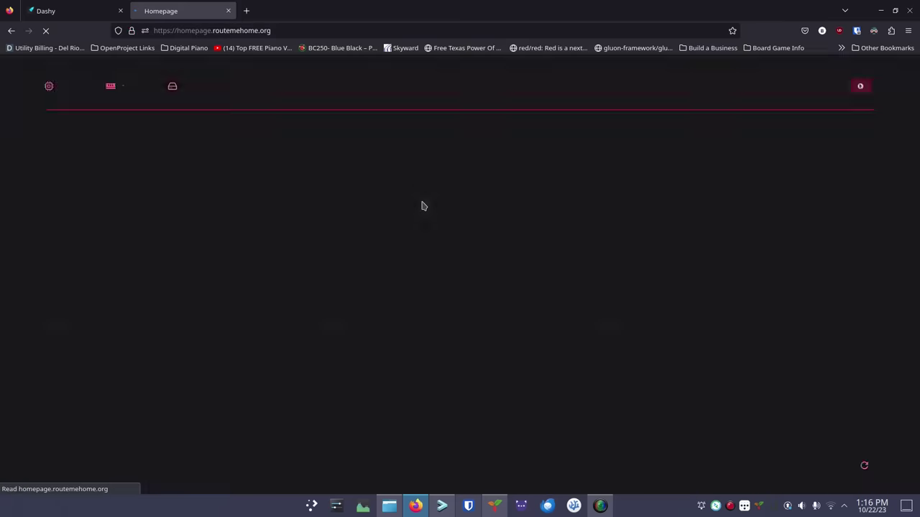
left_click(13, 31)
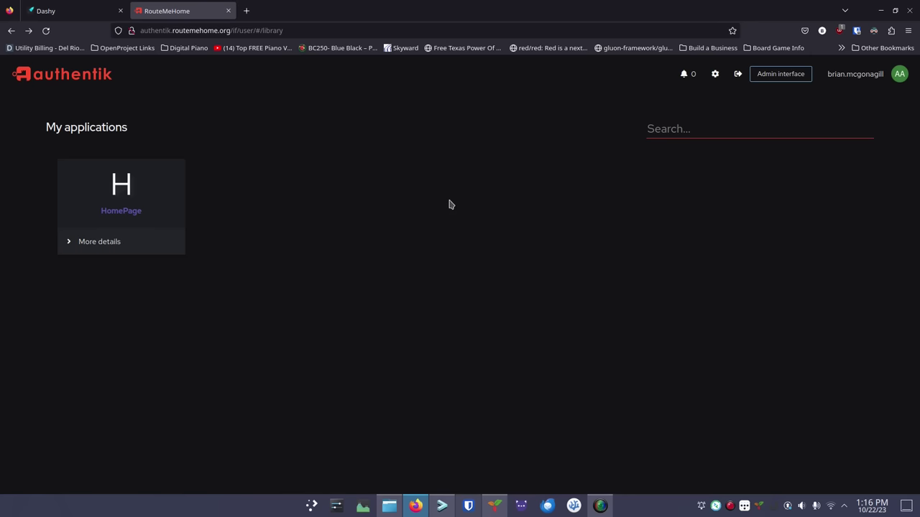
left_click(776, 79)
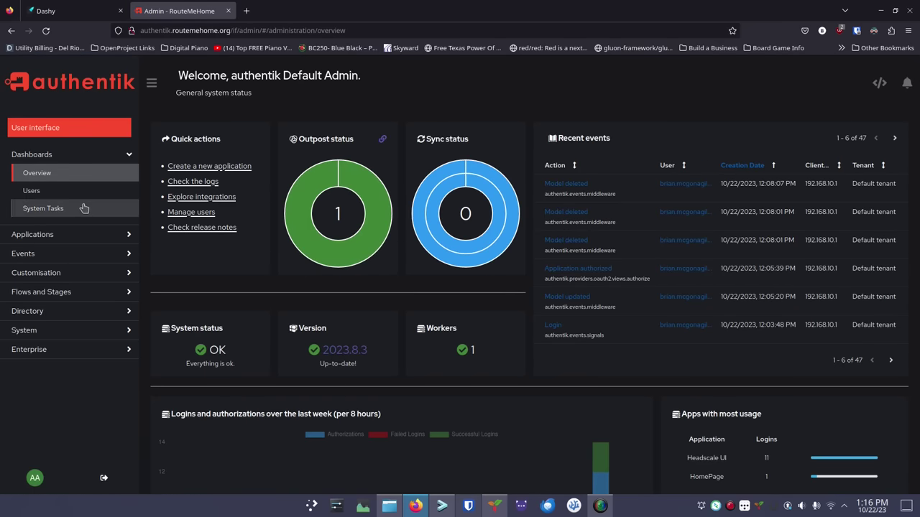
Start a new OAuth2/OpenID provider named Headscale-UI
left_click(73, 236)
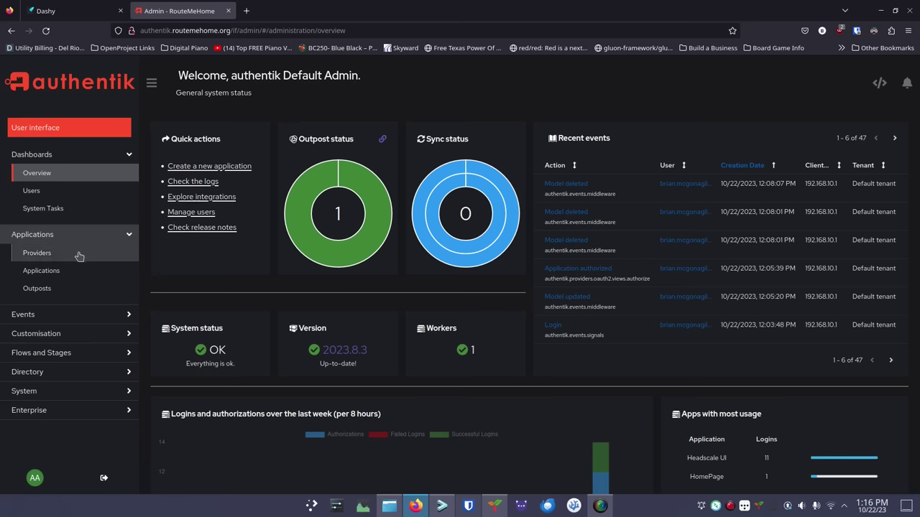
left_click(74, 260)
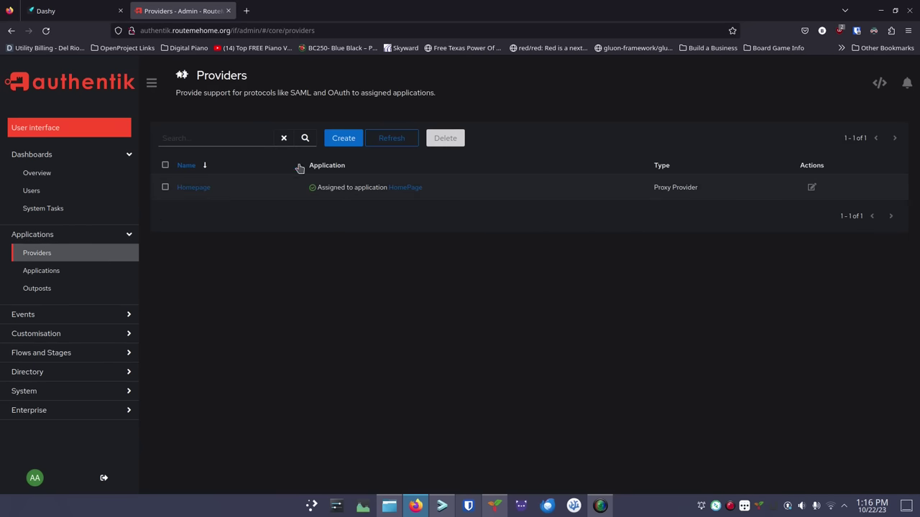
left_click(345, 142)
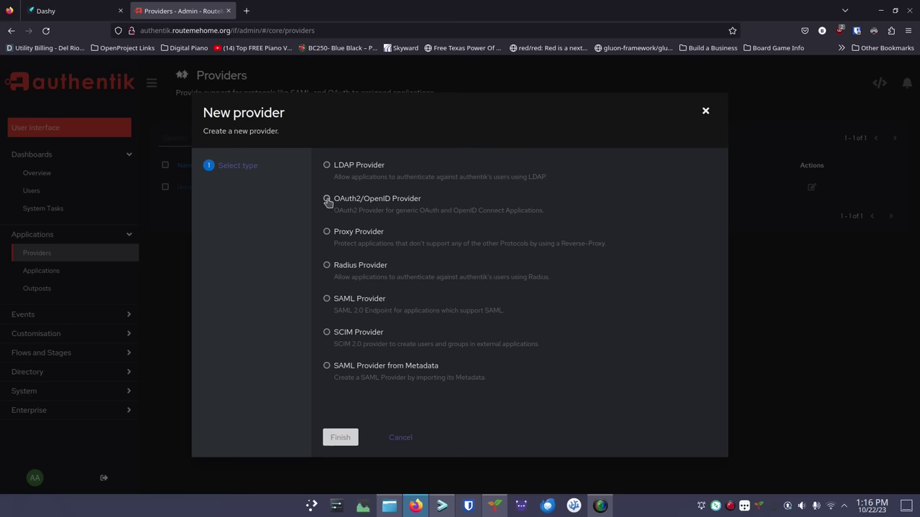
left_click(327, 199)
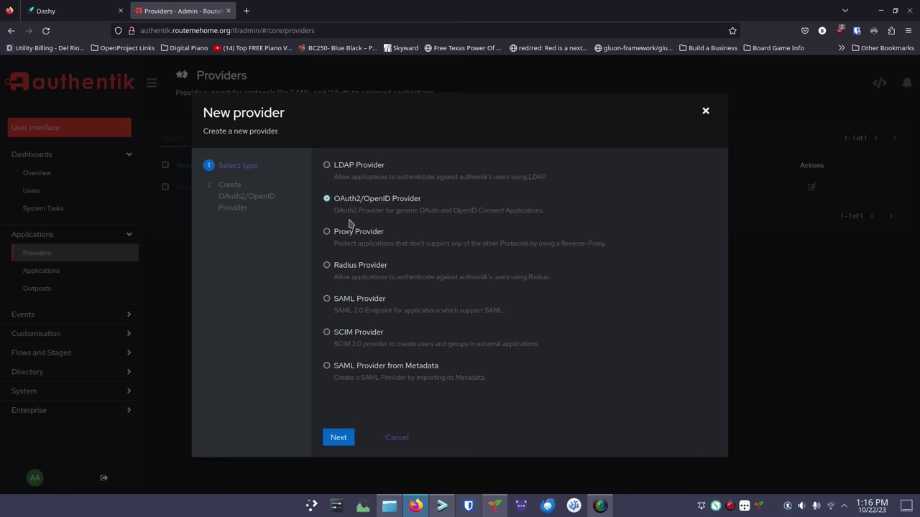
left_click(338, 442)
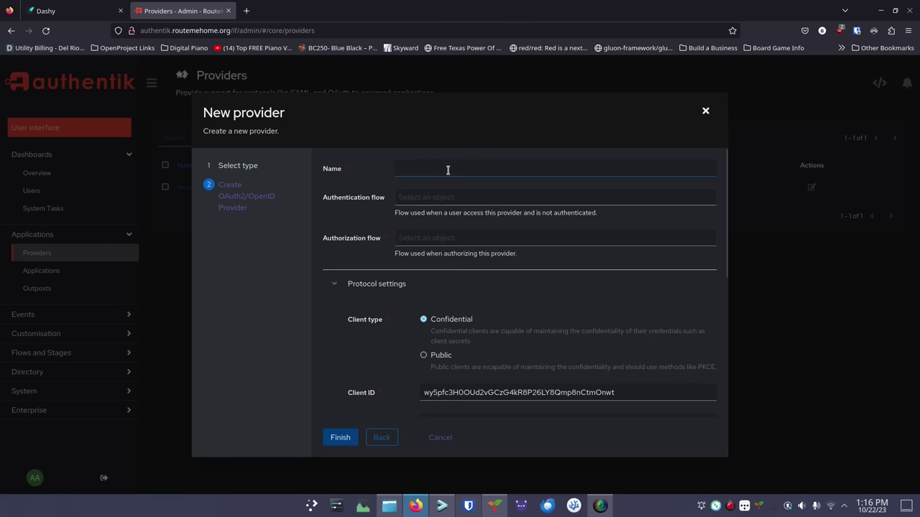
left_click(448, 170)
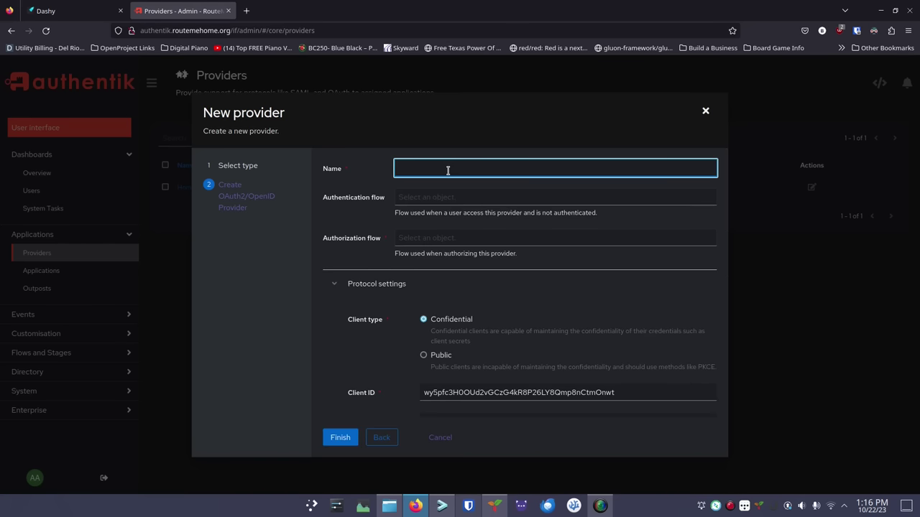
type("Headscal")
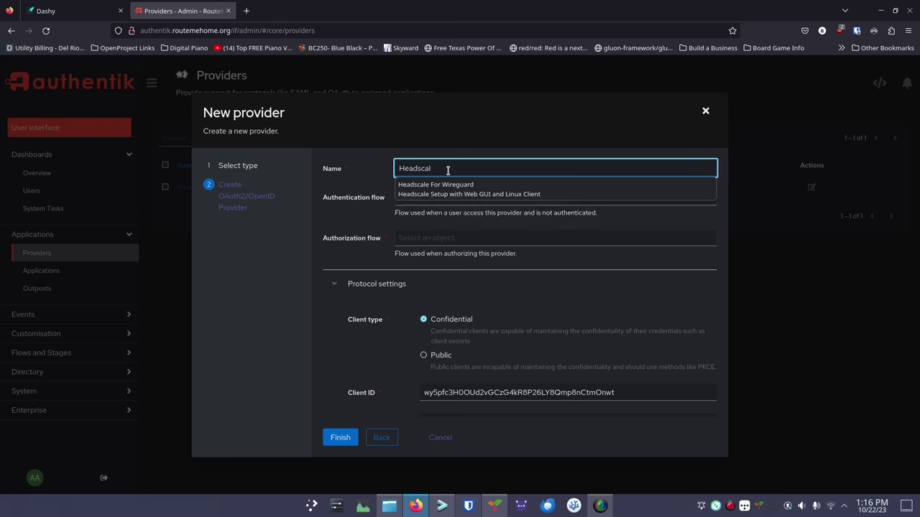
type("e-UI")
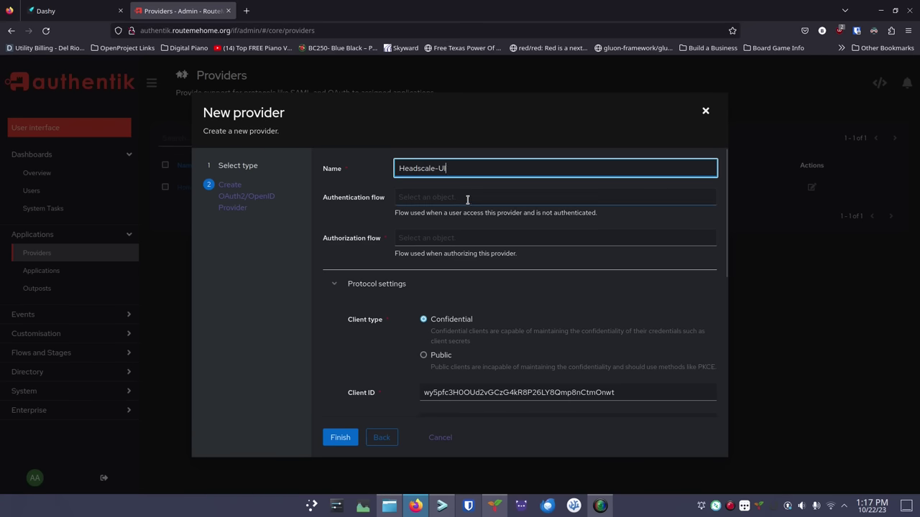
Use default-authentication-flow and explicit-consent authorization for Headscale-UI, then finish creating it
left_click(467, 200)
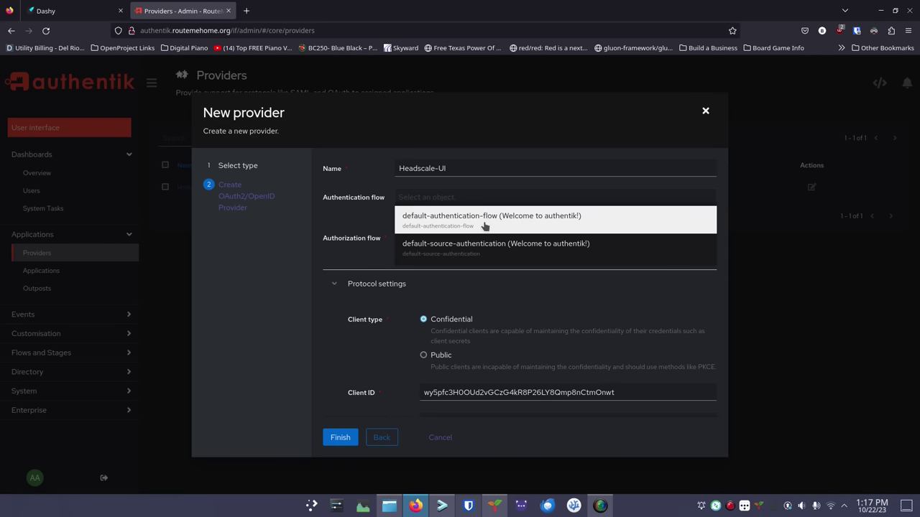
left_click(485, 226)
left_click(461, 236)
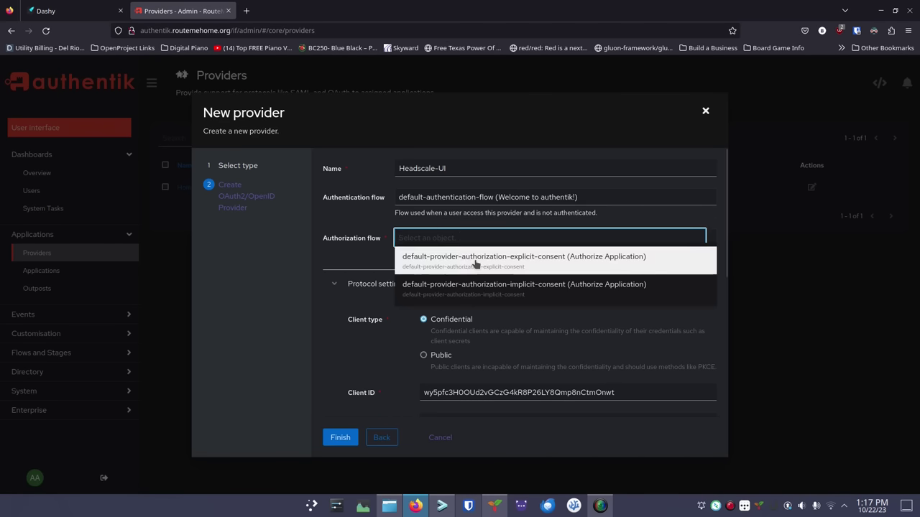
left_click(475, 262)
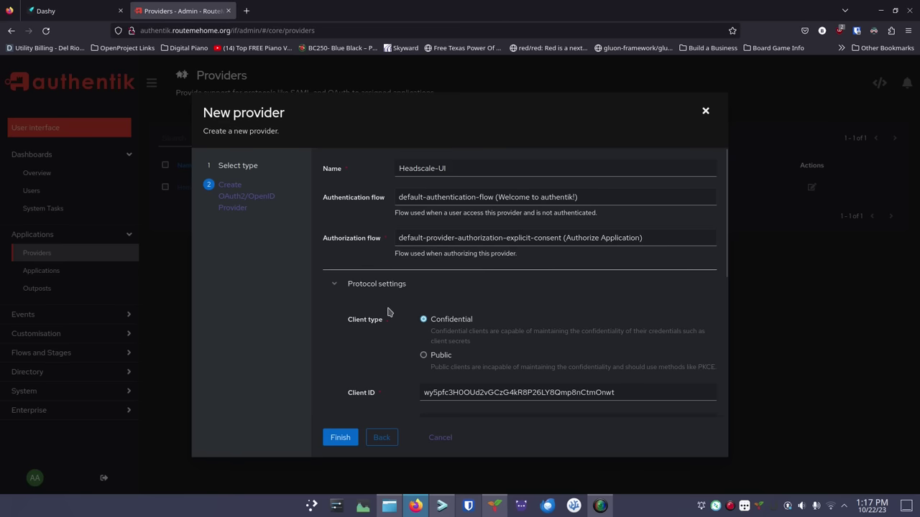
scroll(384, 342, "down", 1)
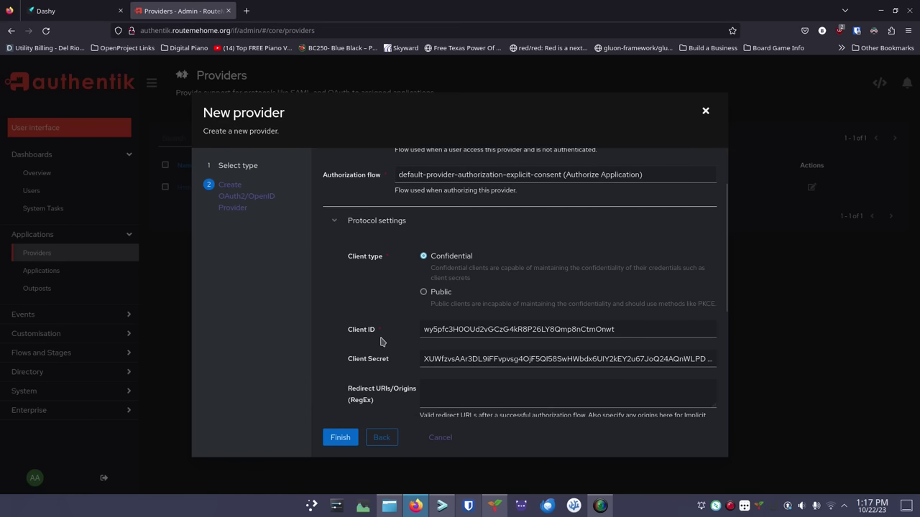
scroll(399, 307, "down", 1)
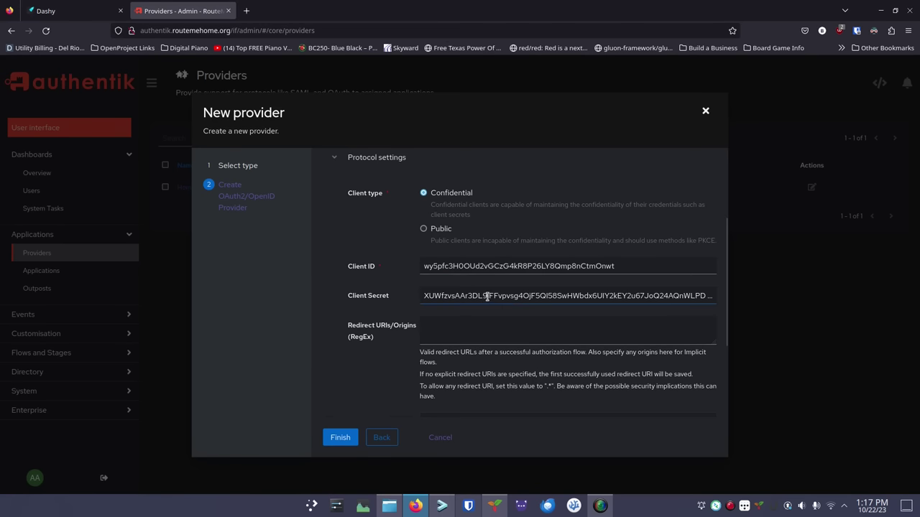
scroll(481, 295, "down", 1)
left_click(453, 261)
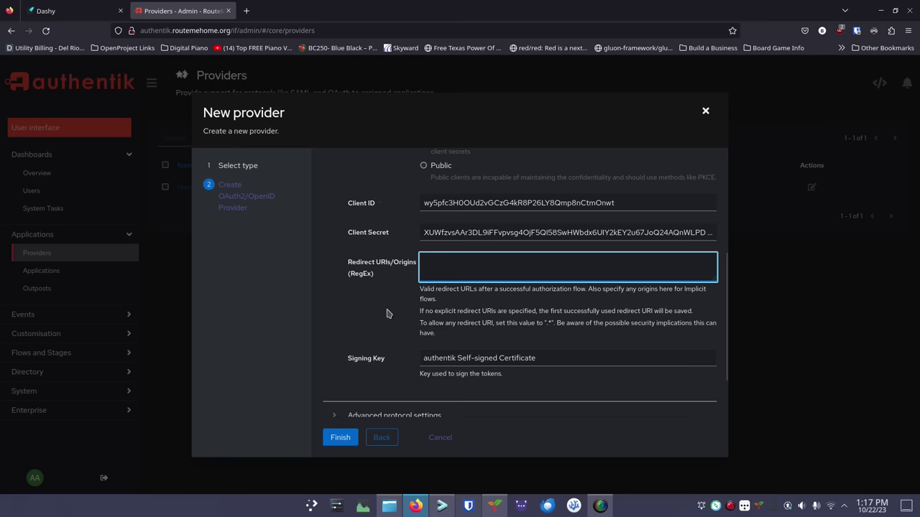
scroll(392, 314, "down", 1)
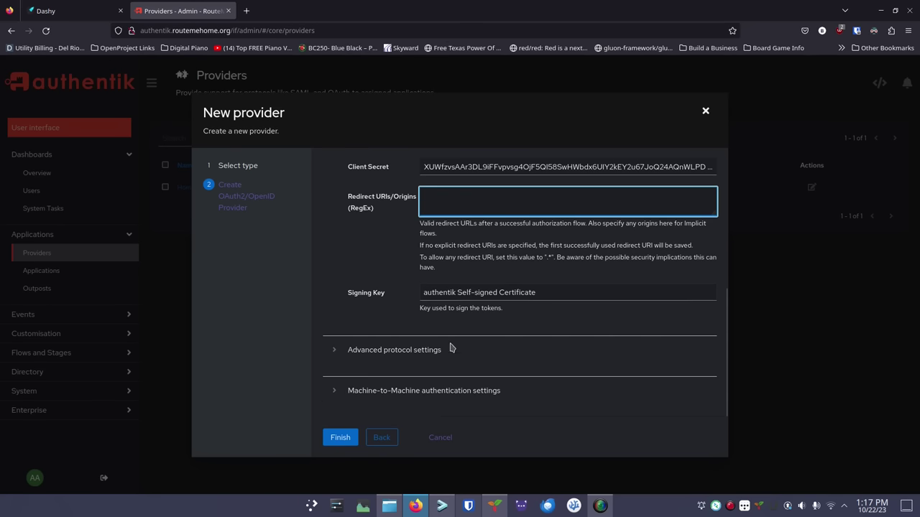
left_click(340, 437)
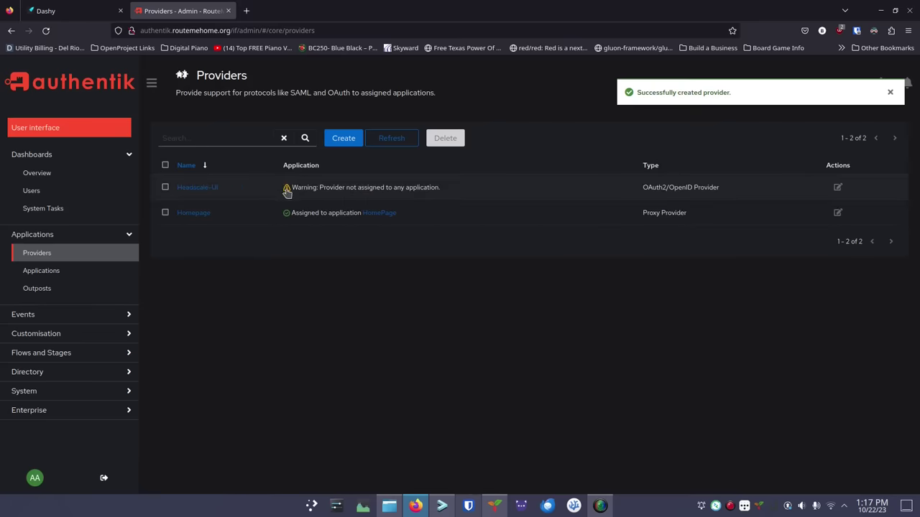
Add an authentik application named Headscale-UI and choose Headscale-UI as its provider
left_click(90, 274)
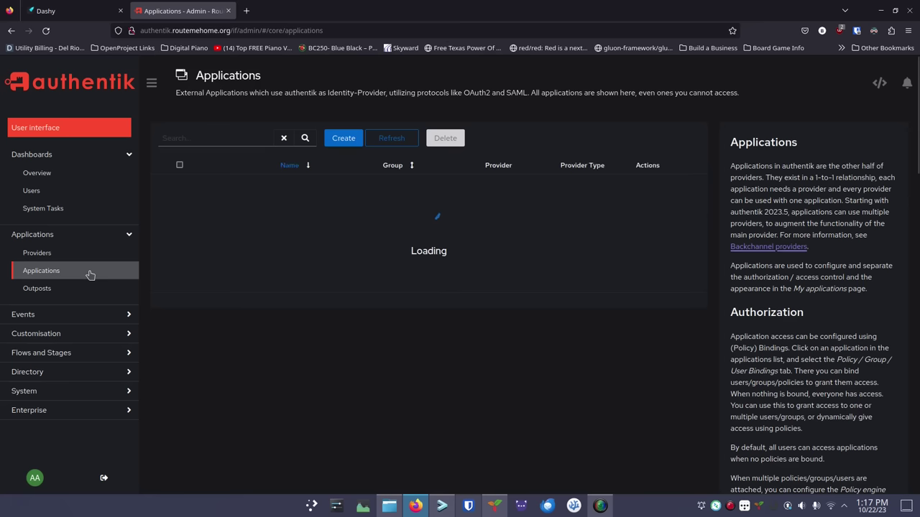
left_click(339, 142)
type("he")
key("BackSpace")
type("Headscale")
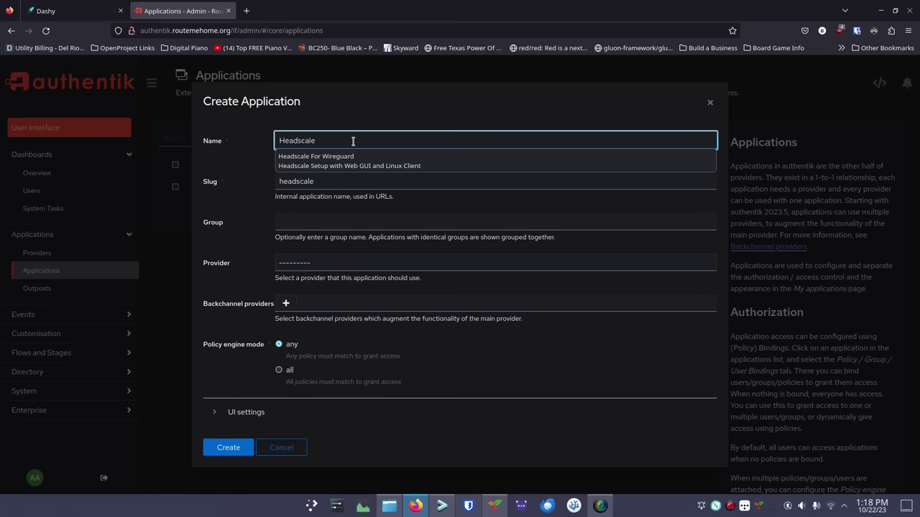
type("-UI")
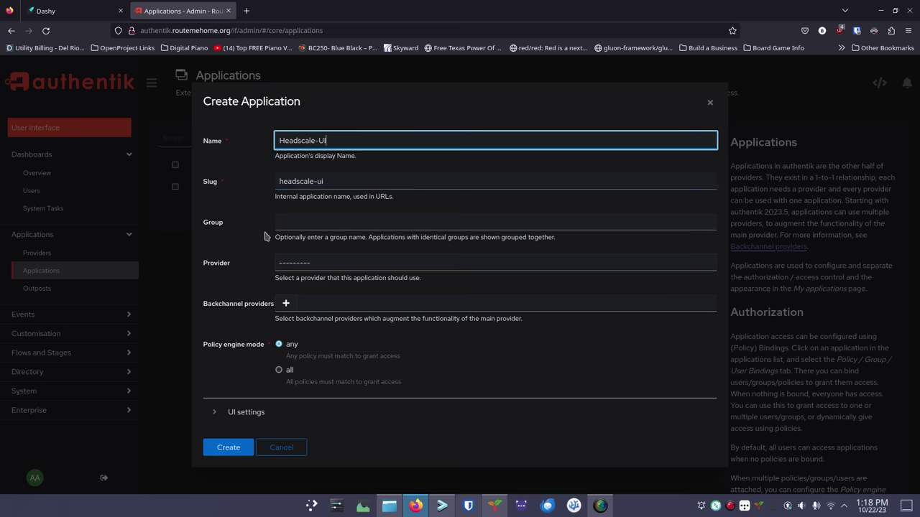
left_click(312, 264)
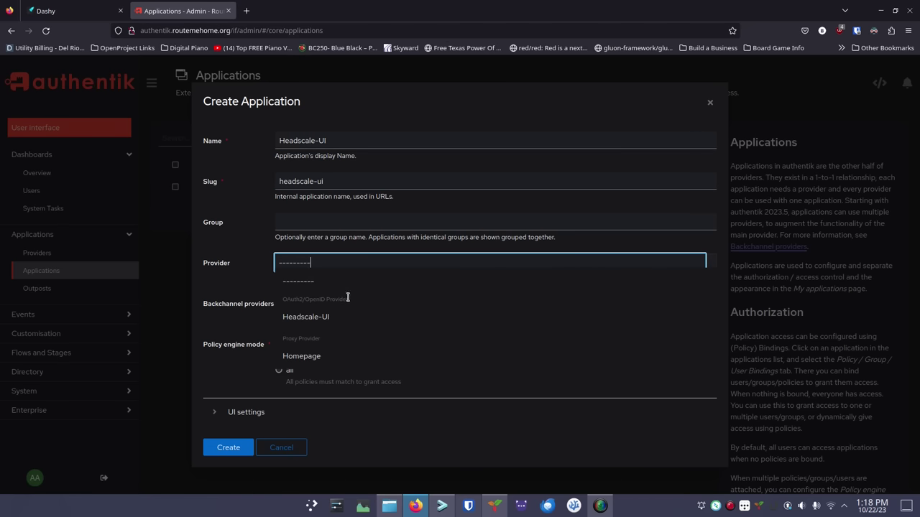
left_click(309, 320)
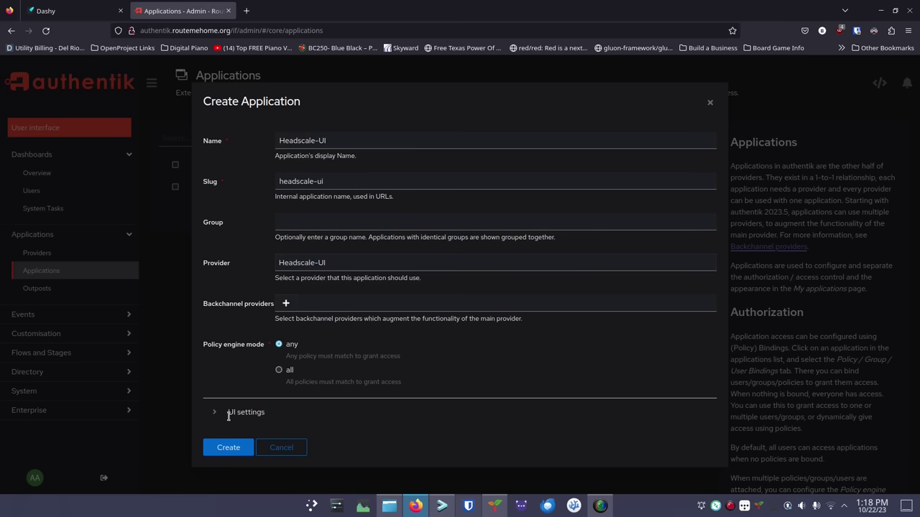
left_click(228, 448)
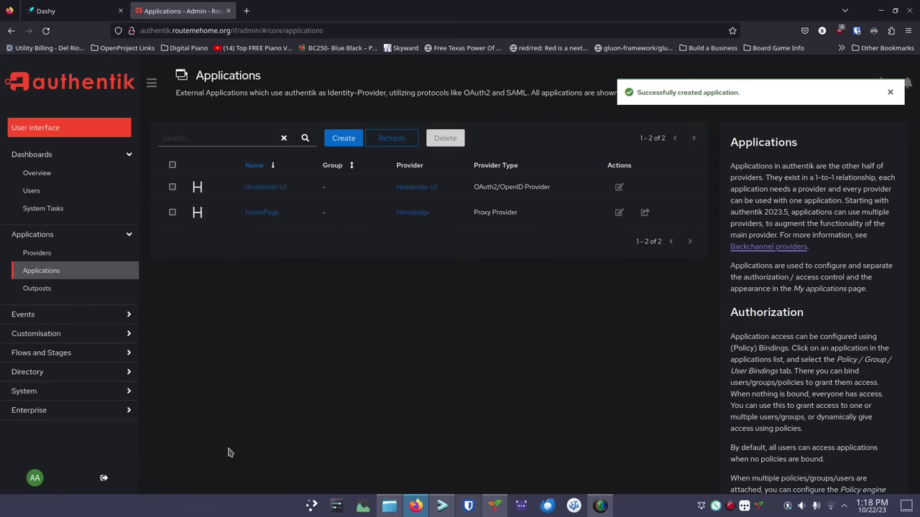
From the Providers list, glance at the Headscale-UI edit dialog, then open its detail page
left_click(72, 254)
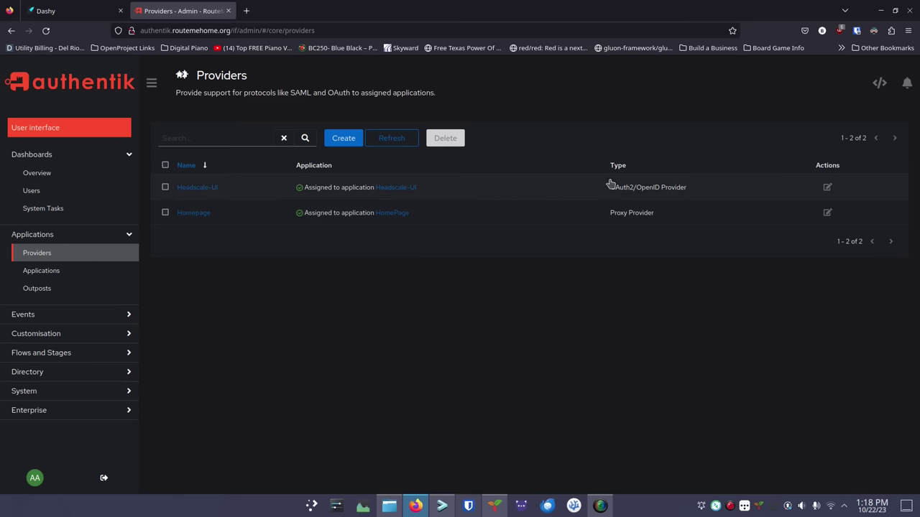
left_click(827, 189)
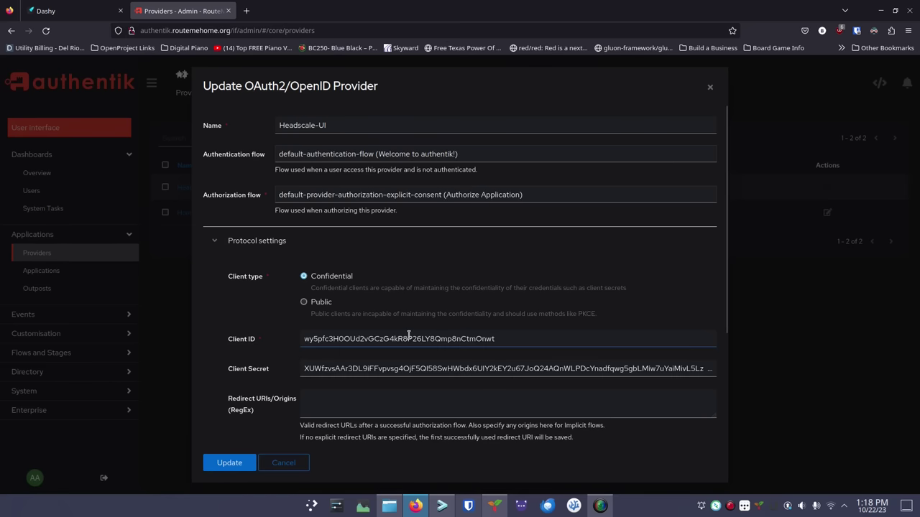
left_click(710, 90)
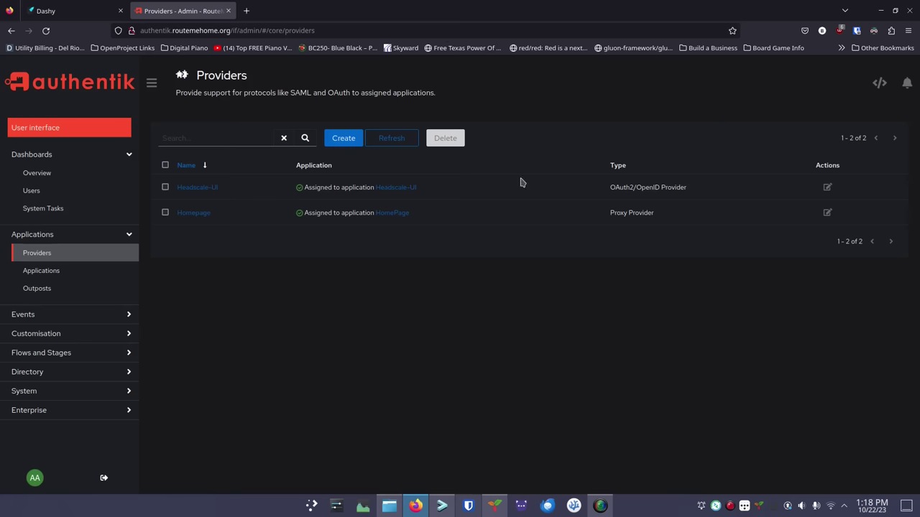
left_click(192, 194)
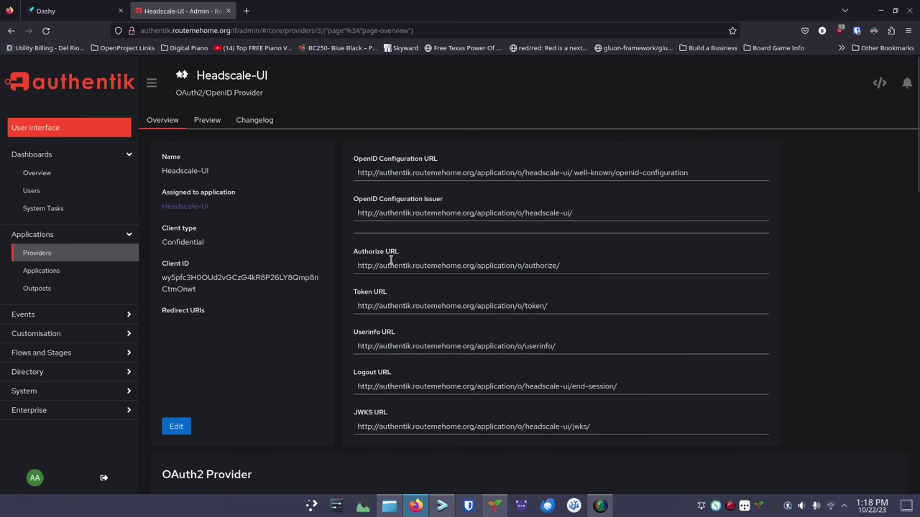
Select the full OpenID Configuration URL on the Headscale-UI provider overview
scroll(434, 390, "down", 4)
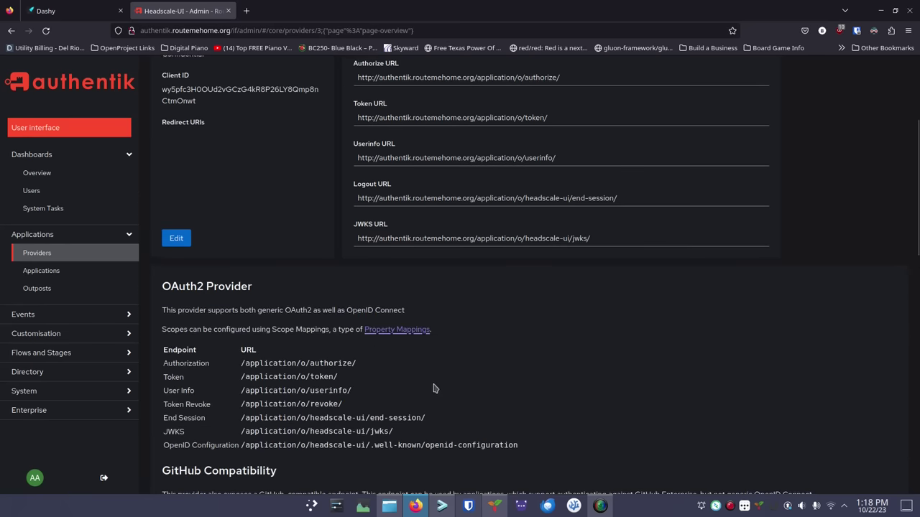
scroll(431, 368, "up", 2)
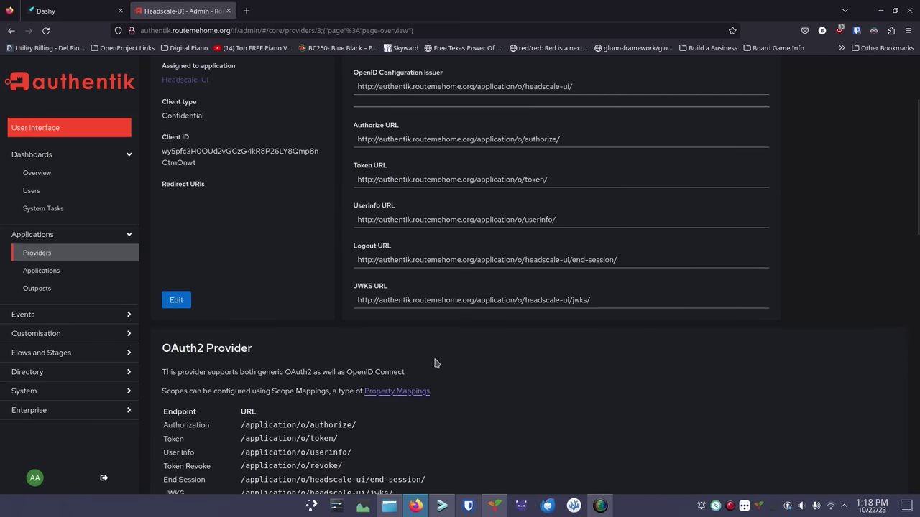
scroll(435, 363, "up", 1)
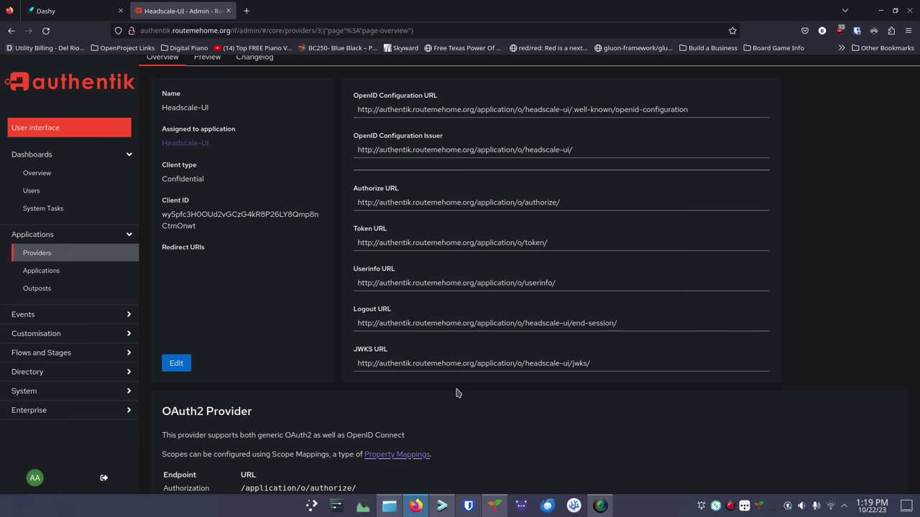
scroll(455, 393, "down", 5)
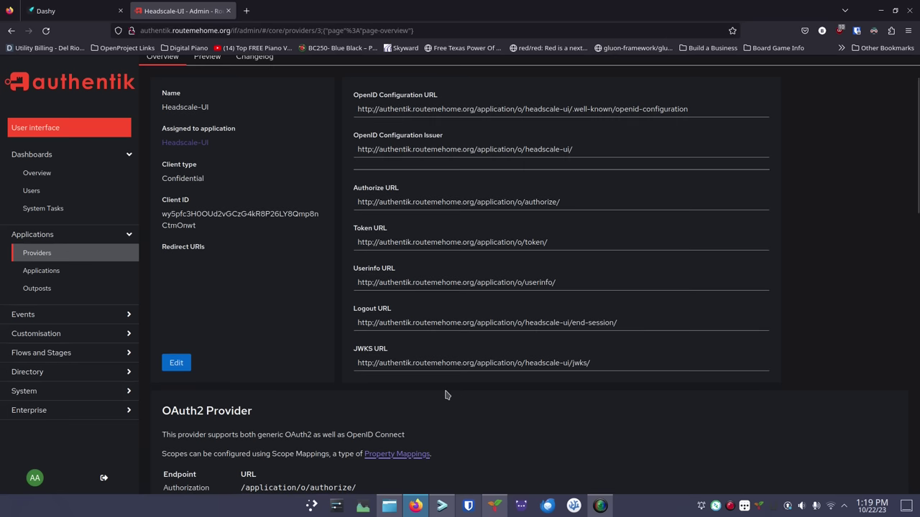
scroll(457, 381, "up", 7)
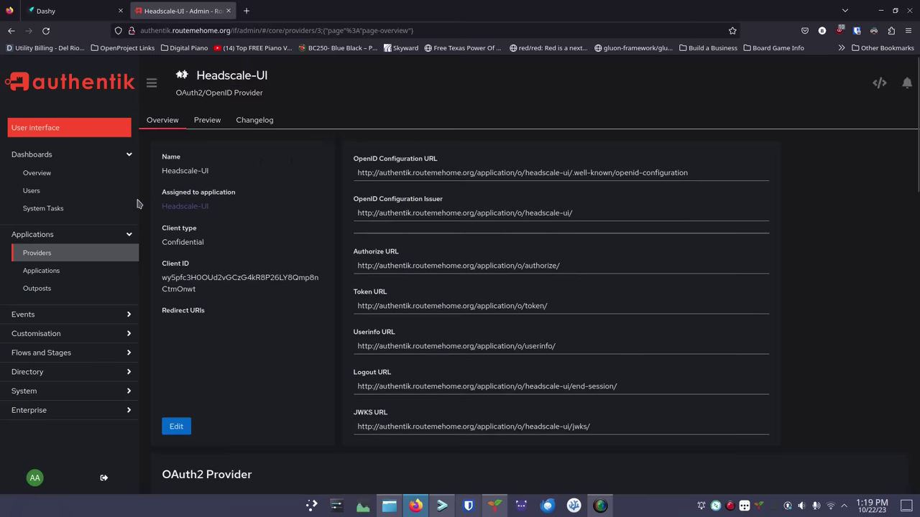
double_click(427, 173)
left_click(427, 172)
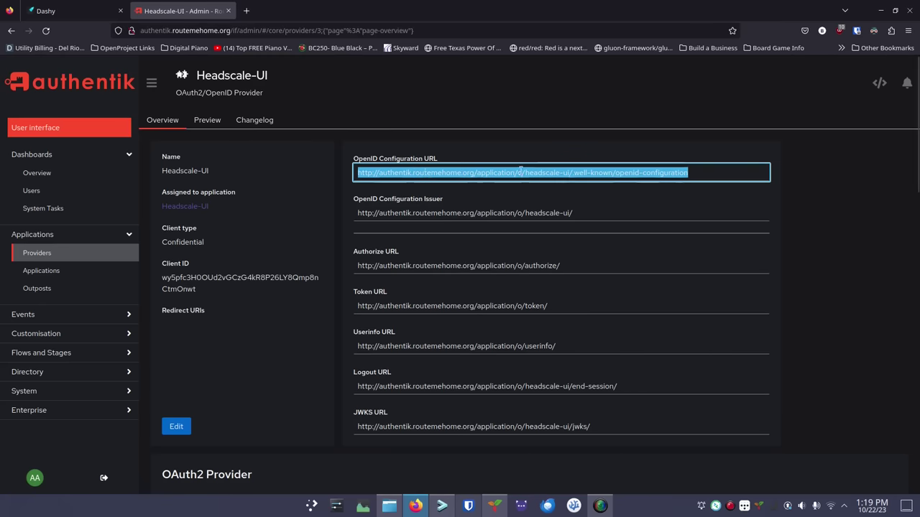
left_click(442, 506)
Open docker-compose.yml in nano and change AUTH_TYPE from Basic to oidc
type("nano docker-compose.yml")
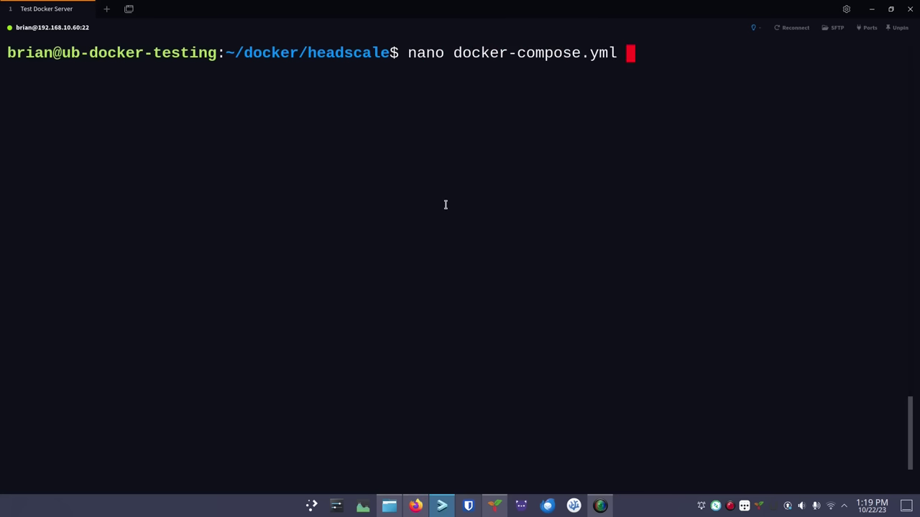
key("Return")
key("Down")
key("Down")
key("Down")
key("Down")
key("Down")
key("Down")
key("Down")
key("Down")
key("Down")
key("Down")
key("Down")
key("Down")
key("Down")
key("Down")
key("Down")
key("Down")
key("Down")
key("Down")
key("Down")
key("Down")
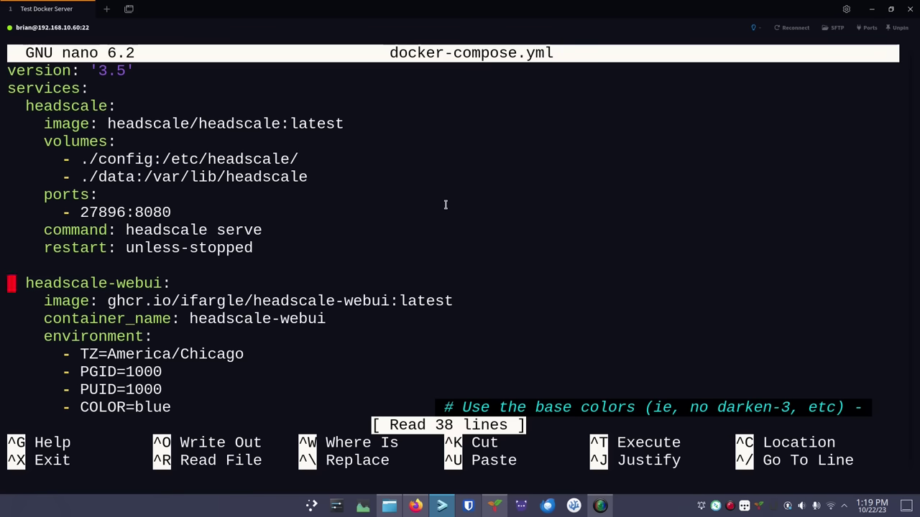
key("Down")
key("Down")
key("Down")
key("Down")
key("Down")
key("Down")
key("Down")
key("Down")
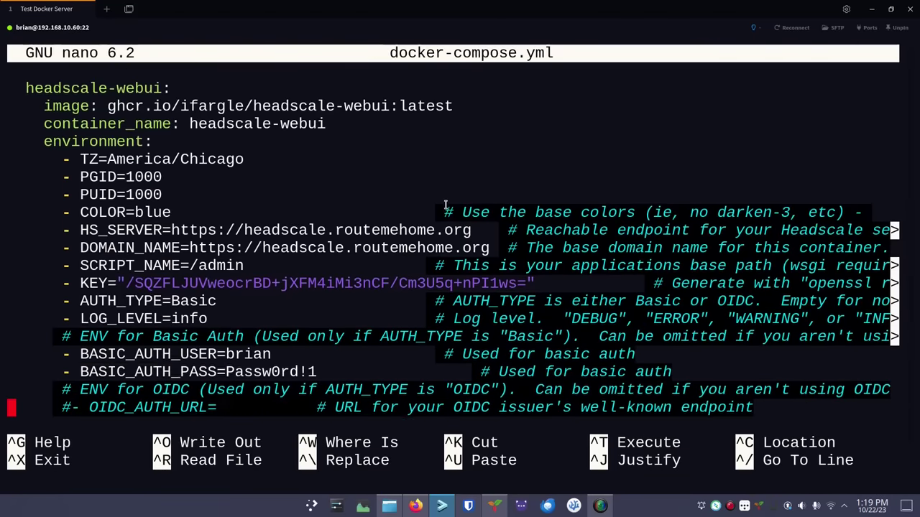
key("Up")
key("Up")
key("Up")
key("Up")
key("Up")
key("Up")
key("Up")
key("Up")
key("Up")
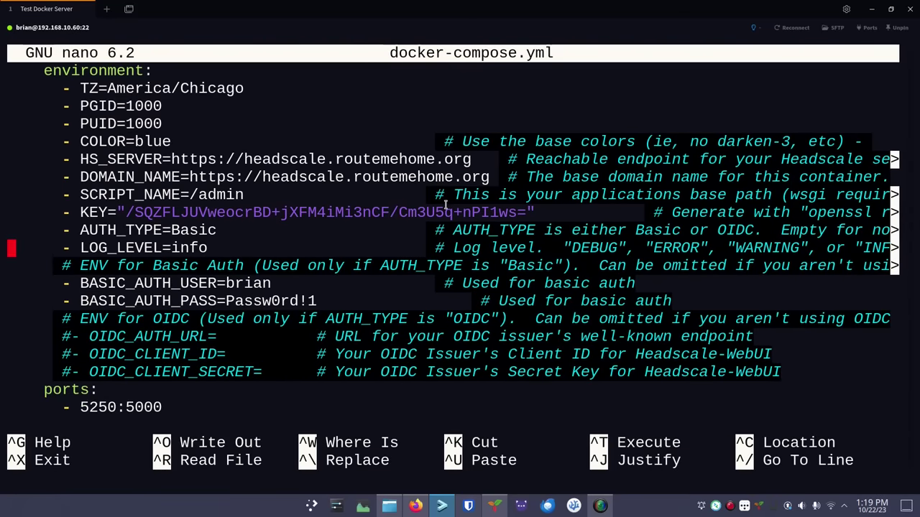
key("Up")
key("Right")
key("Right")
key("Right")
key("Right")
key("Right")
key("Right")
key("Right")
key("Right")
key("Right")
key("Right")
key("Right")
key("Right")
key("Right")
key("Right")
key("Right")
key("Right")
key("Right")
key("Right")
key("Right")
key("Right")
key("Right")
key("BackSpace")
key("BackSpace")
key("BackSpace")
key("BackSpace")
key("BackSpace")
type("oidc")
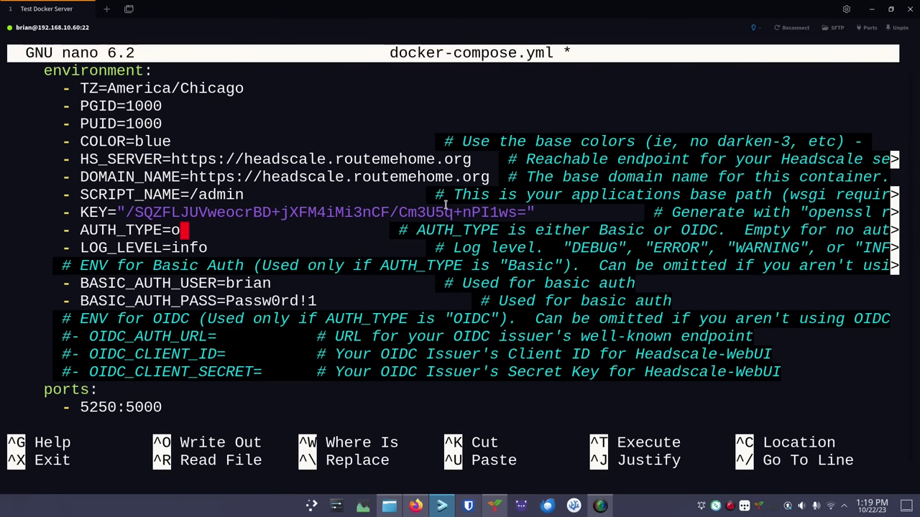
Comment out the BASIC_AUTH_USER and BASIC_AUTH_PASS lines with #
key("Down")
key("Down")
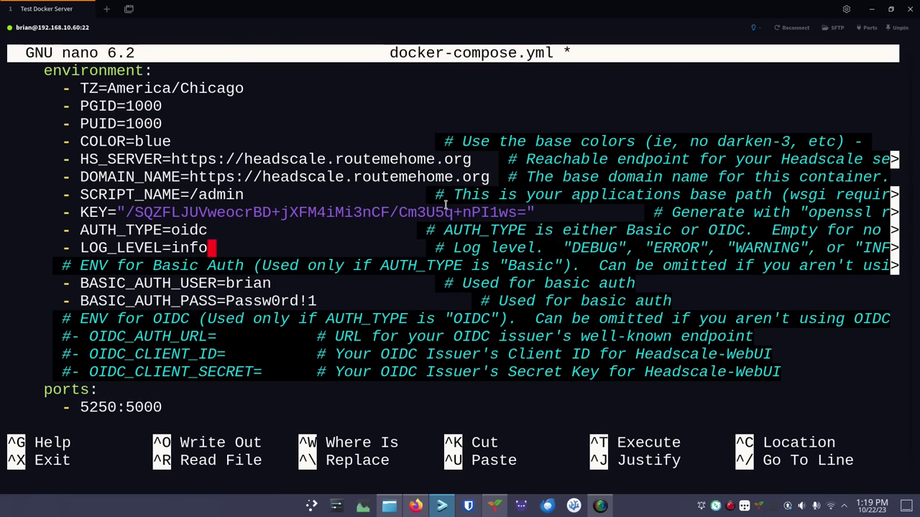
key("Down")
key("ctrl+Left")
key("ctrl+Left")
key("ctrl+Left")
key("Left")
key("Left")
type("#")
key("Down")
key("Left")
type("#")
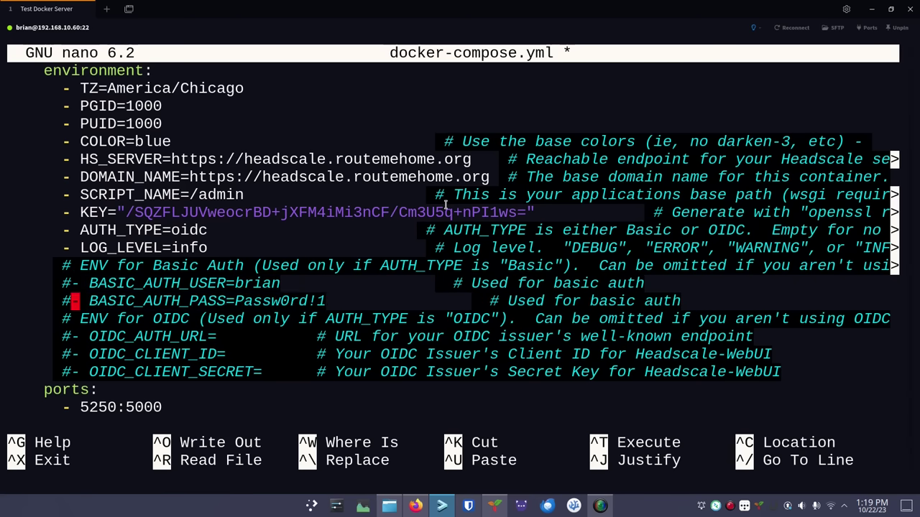
Uncomment the OIDC_AUTH_URL, OIDC_CLIENT_ID and OIDC_CLIENT_SECRET lines
key("Down")
key("Down")
key("BackSpace")
key("Down")
key("Right")
key("BackSpace")
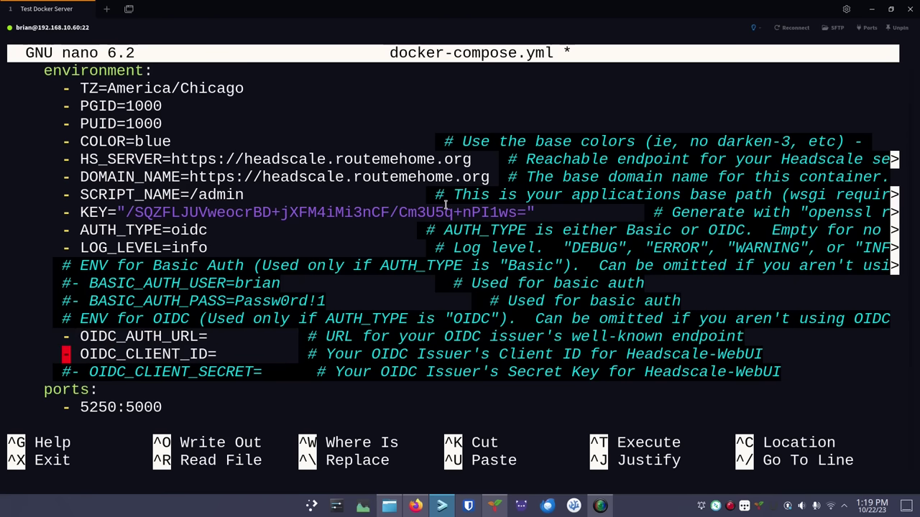
key("Down")
key("Right")
key("BackSpace")
Paste the authentik well-known configuration URL, in quotes, after OIDC_AUTH_URL=
key("Up")
key("Up")
key("Right")
key("Right")
key("Right")
key("Right")
key("Right")
key("Right")
key("Right")
key("Right")
key("Right")
key("Right")
key("Right")
key("Right")
key("Right")
key("Right")
key("Right")
key("Right")
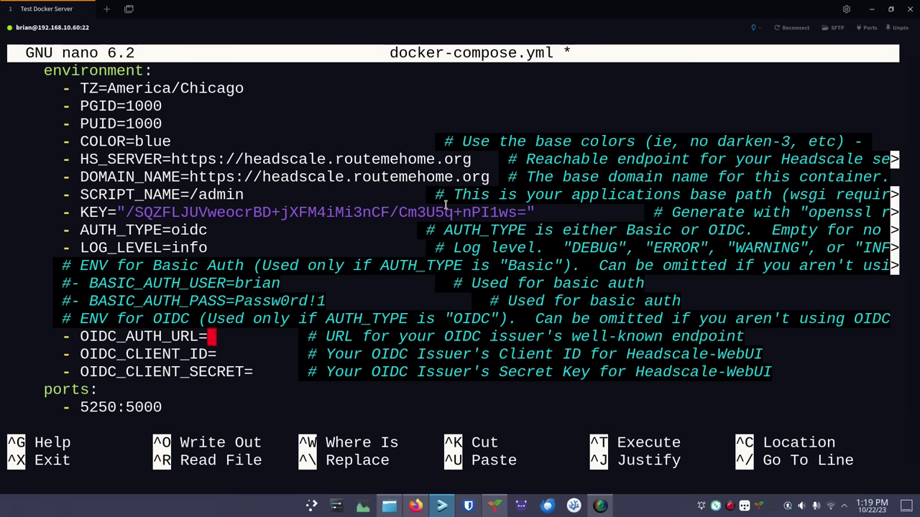
type("\"")
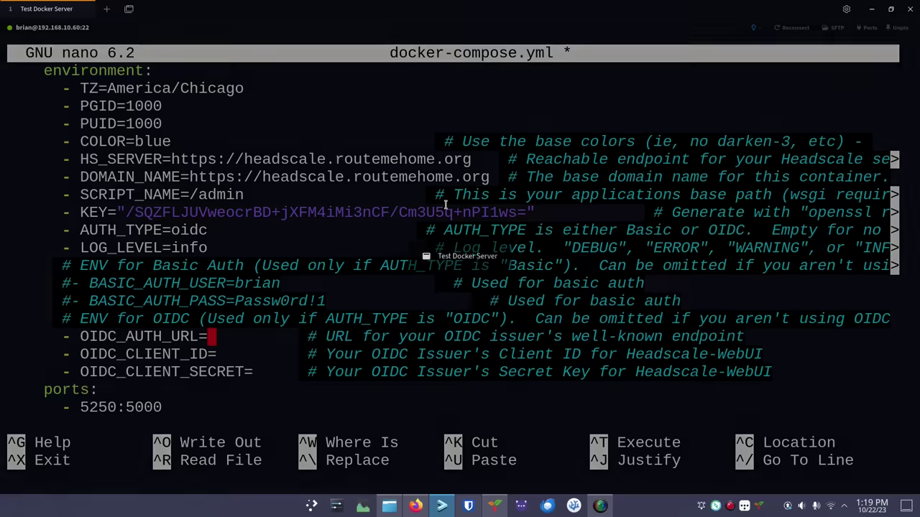
key("ctrl+shift+v")
key("Down")
key("Left")
key("Left")
key("Left")
key("Left")
key("Left")
key("Left")
key("Left")
key("Left")
key("Left")
key("Left")
key("Left")
key("Left")
key("Left")
key("Left")
key("Left")
key("Left")
key("Left")
key("Left")
key("Left")
key("Left")
key("Left")
key("Left")
key("Left")
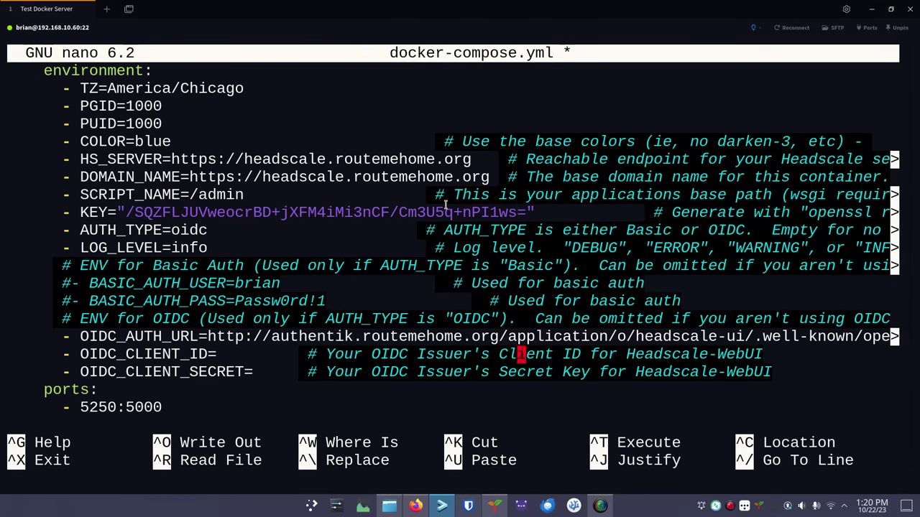
key("BackSpace")
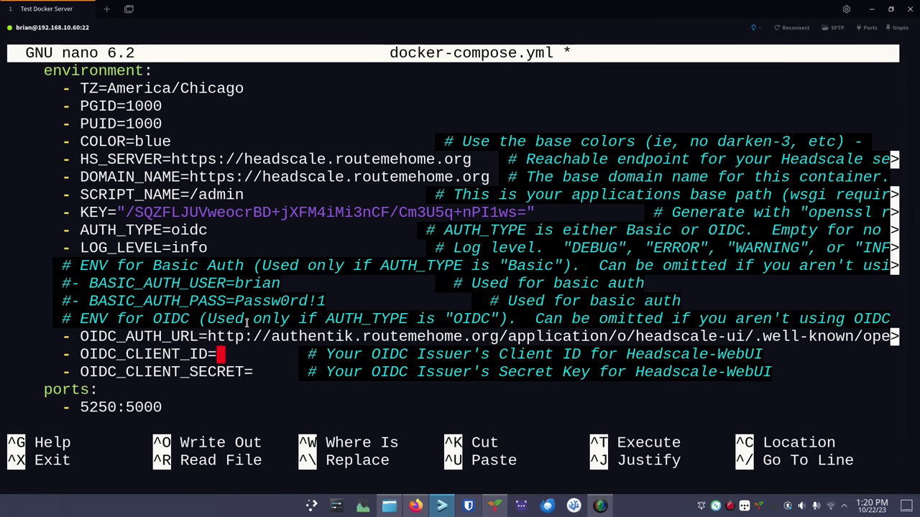
Copy the Client ID from the Headscale-UI provider's edit dialog and paste it after OIDC_CLIENT_ID=
left_click(415, 506)
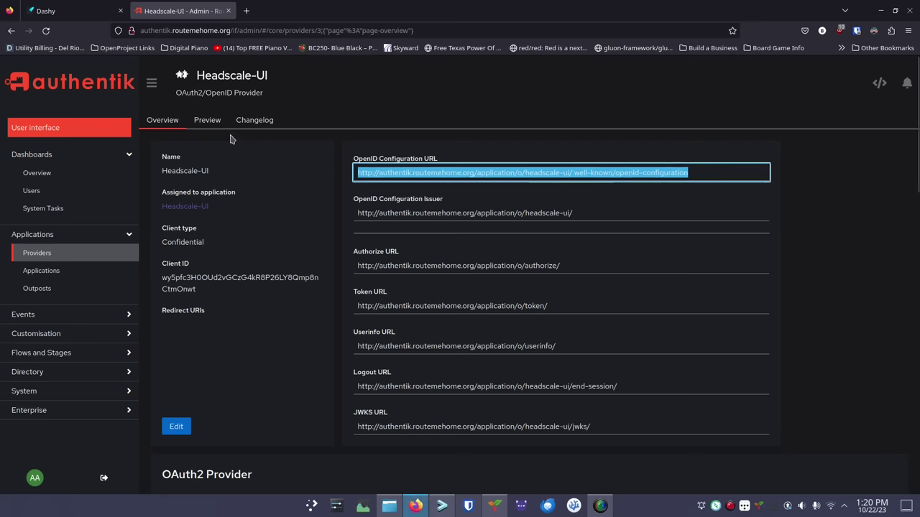
left_click(57, 255)
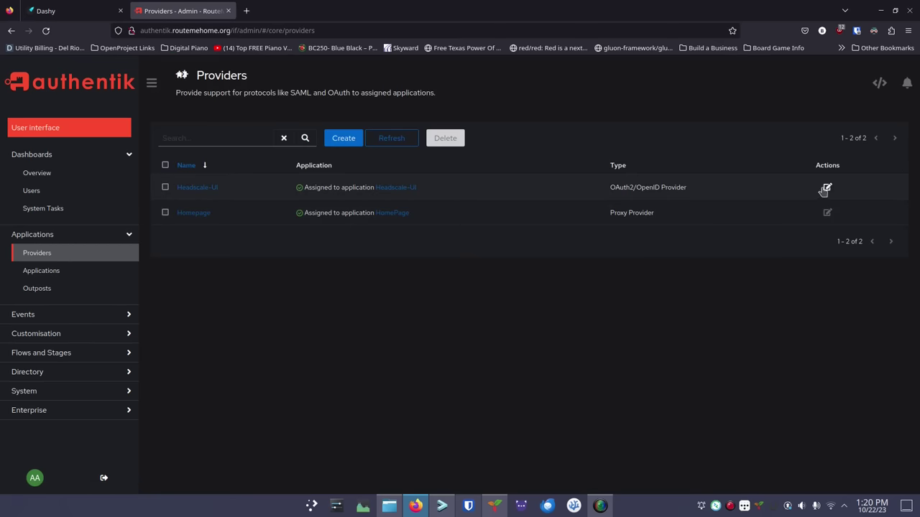
left_click(828, 188)
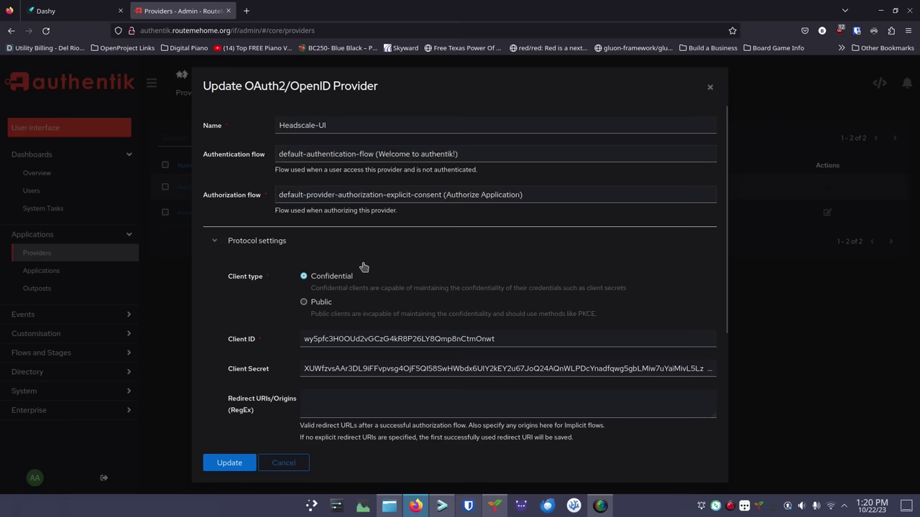
left_click(367, 339)
double_click(368, 338)
key("ctrl+c")
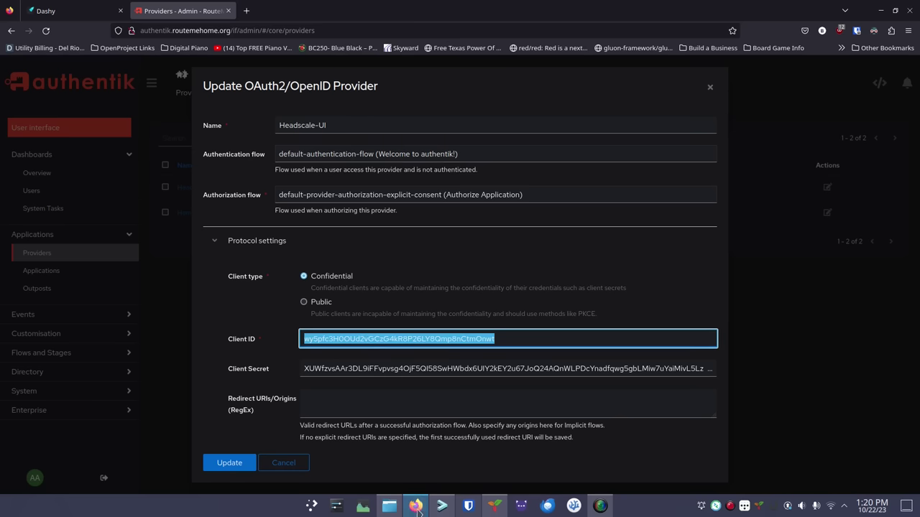
left_click(442, 506)
key("ctrl+shift+v")
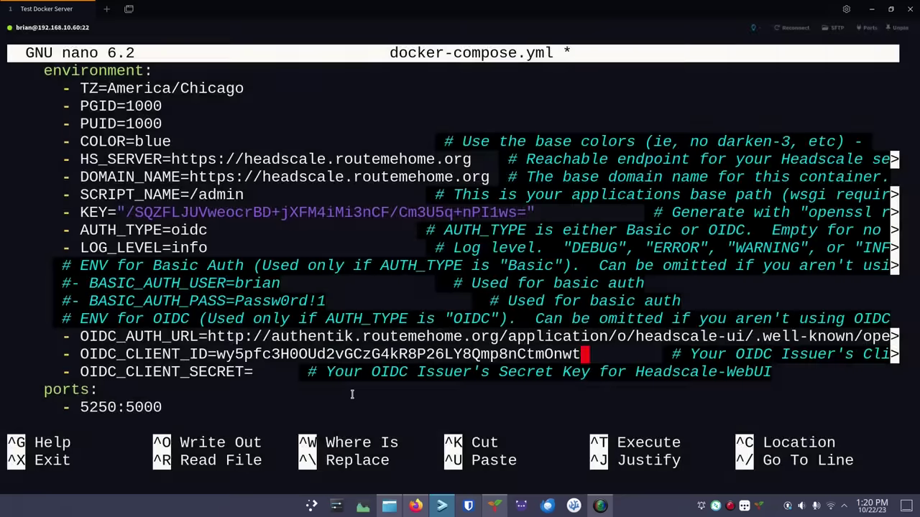
key("Down")
key("Left")
key("Left")
key("Left")
key("Left")
key("Left")
key("Left")
key("Left")
key("Left")
key("Left")
key("Left")
key("Left")
key("Left")
key("Left")
key("Left")
key("Left")
key("Left")
key("Left")
key("Left")
key("Left")
key("Left")
key("Left")
key("Left")
key("Left")
key("Left")
key("Left")
key("Left")
key("Left")
key("Left")
key("Left")
key("Left")
key("Left")
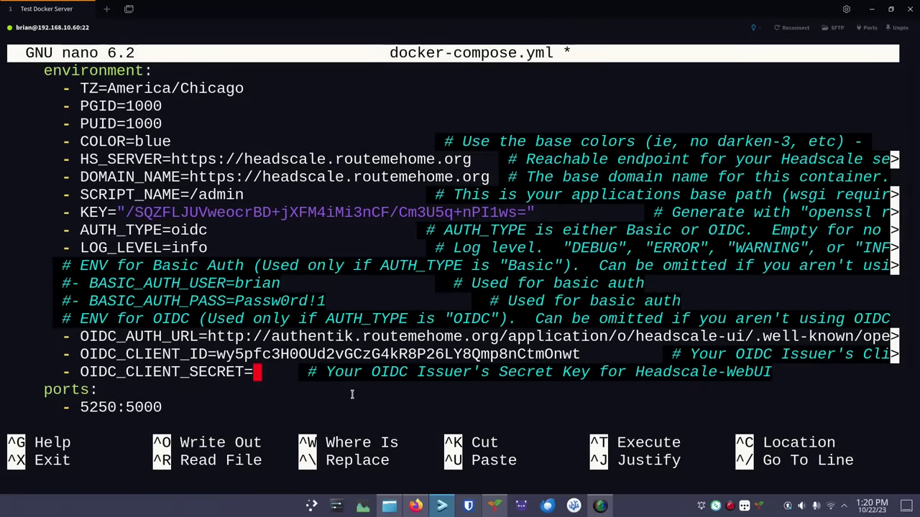
Copy the provider's Client Secret and paste it after OIDC_CLIENT_SECRET=
left_click(416, 506)
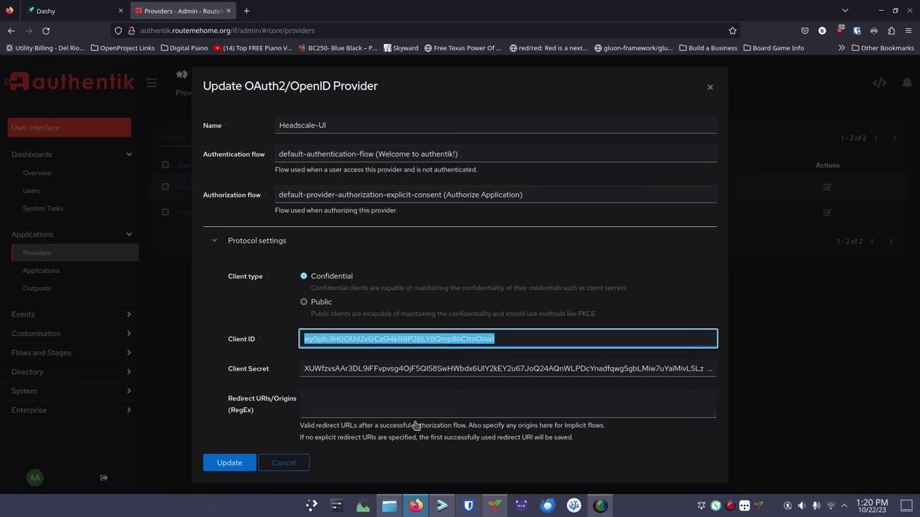
double_click(431, 368)
key("ctrl+c")
left_click(442, 506)
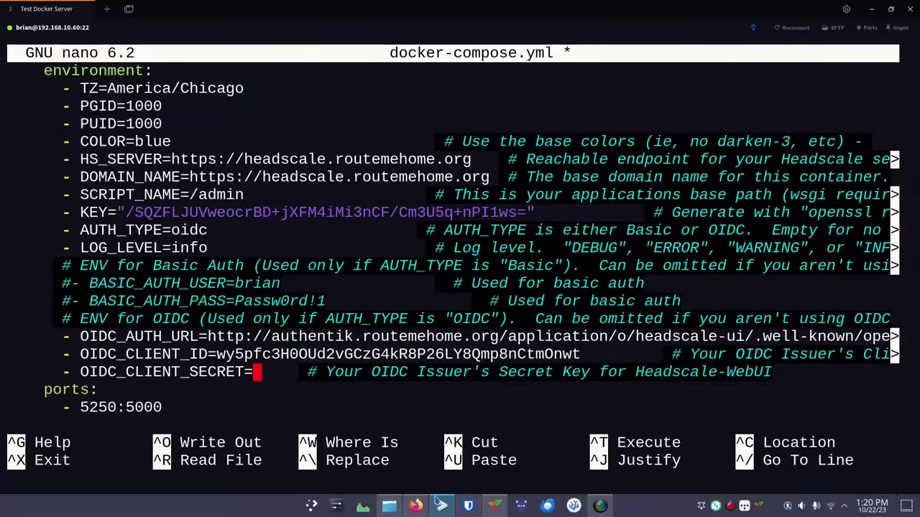
key("ctrl+shift+v")
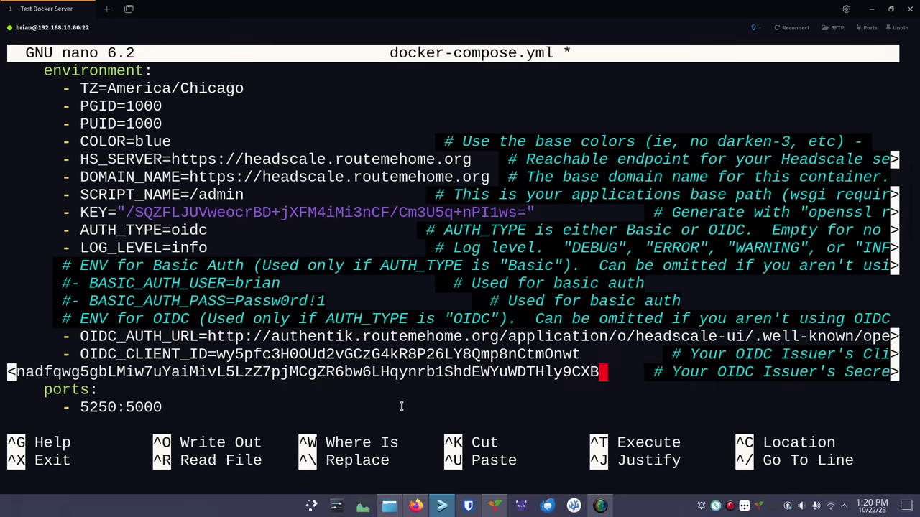
key("Down")
key("Left")
key("Left")
key("Left")
key("Left")
key("Left")
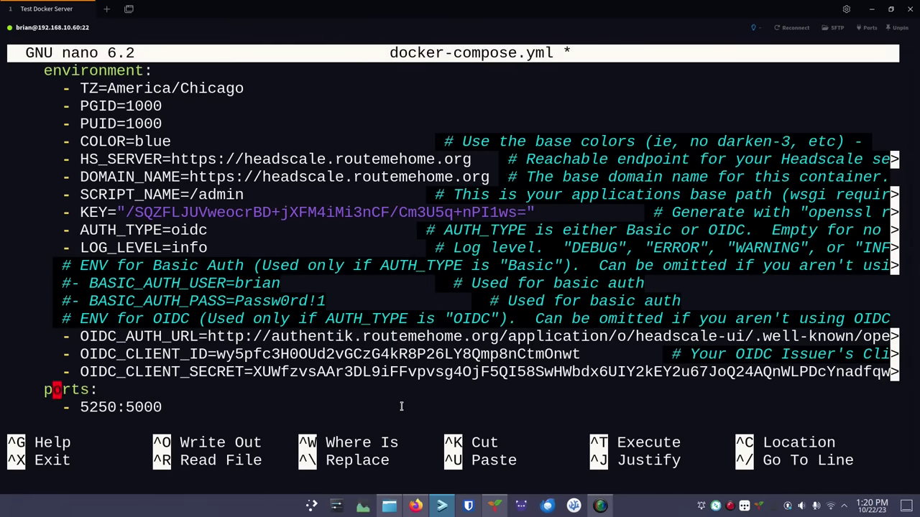
Save docker-compose.yml under the same name and exit nano
key("ctrl+o")
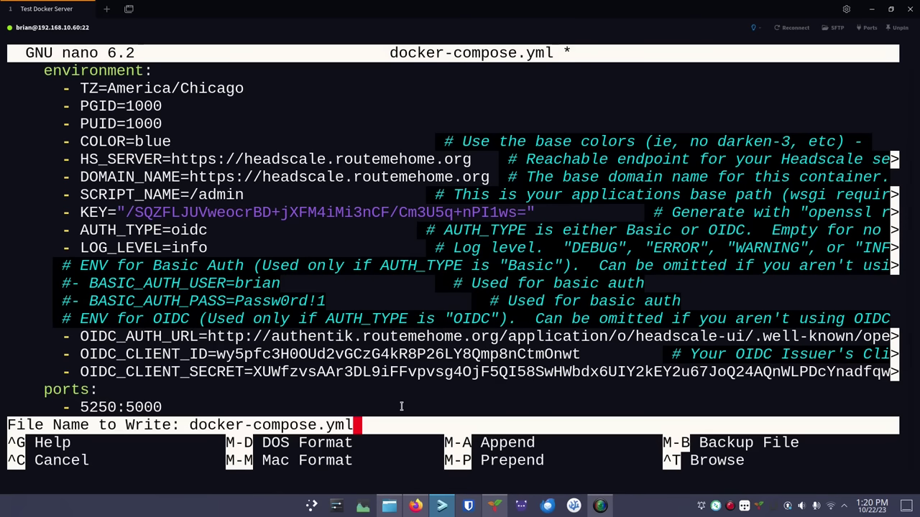
key("Return")
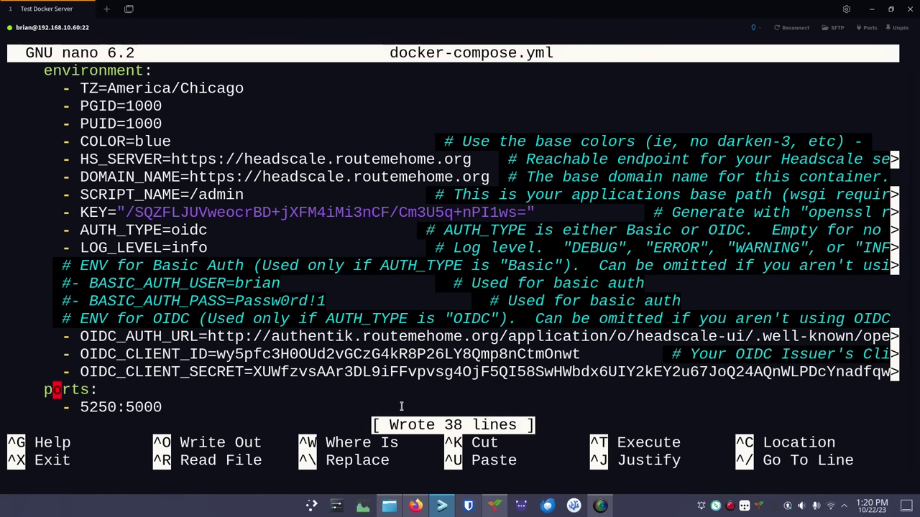
key("ctrl+x")
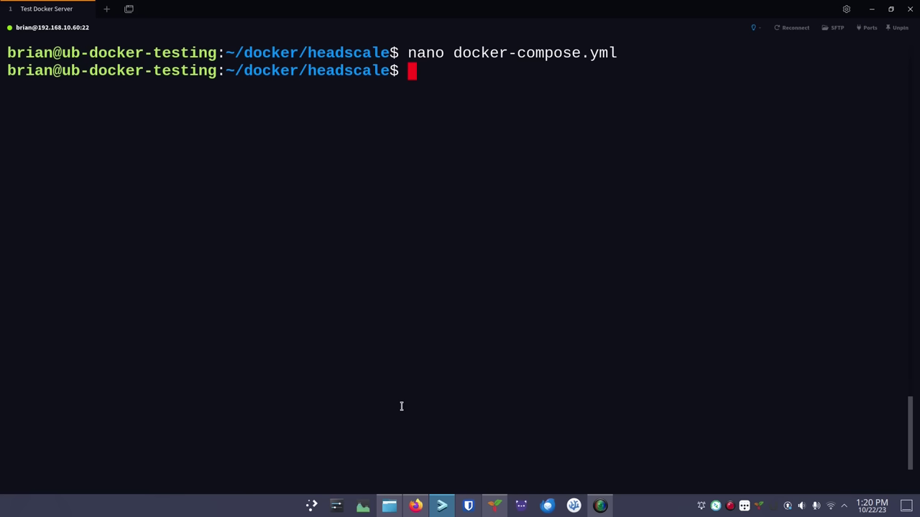
Run docker compose up -d && docker compose logs -f, rerunning after fixing the missing dash
type("docker compose u")
key("BackSpace")
type("up d && docker ")
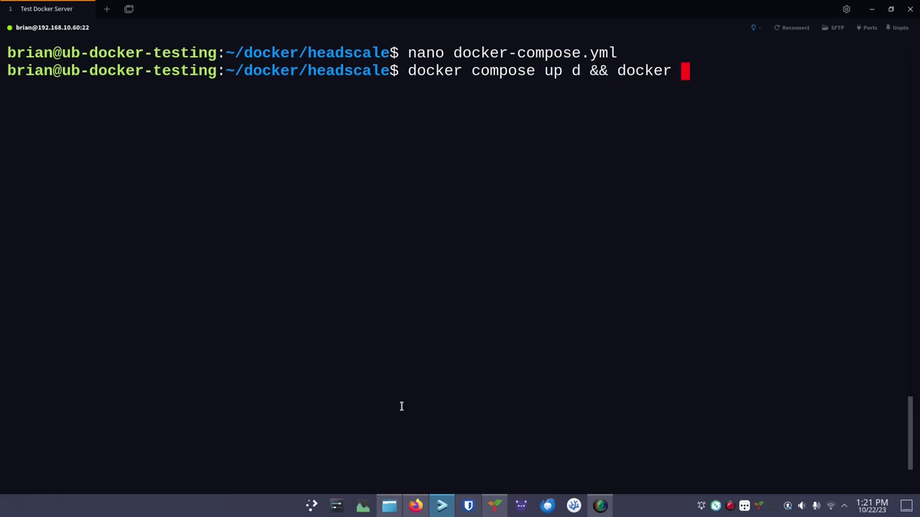
type("compose logs -f")
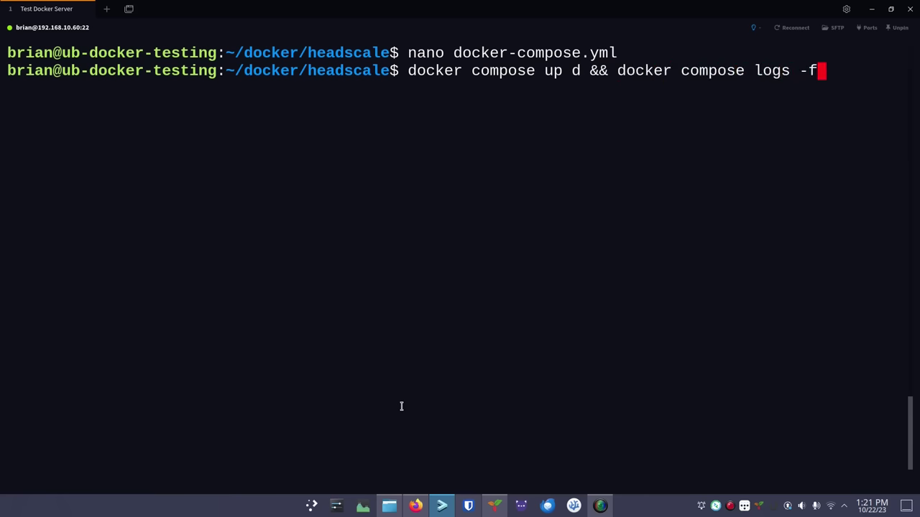
key("Return")
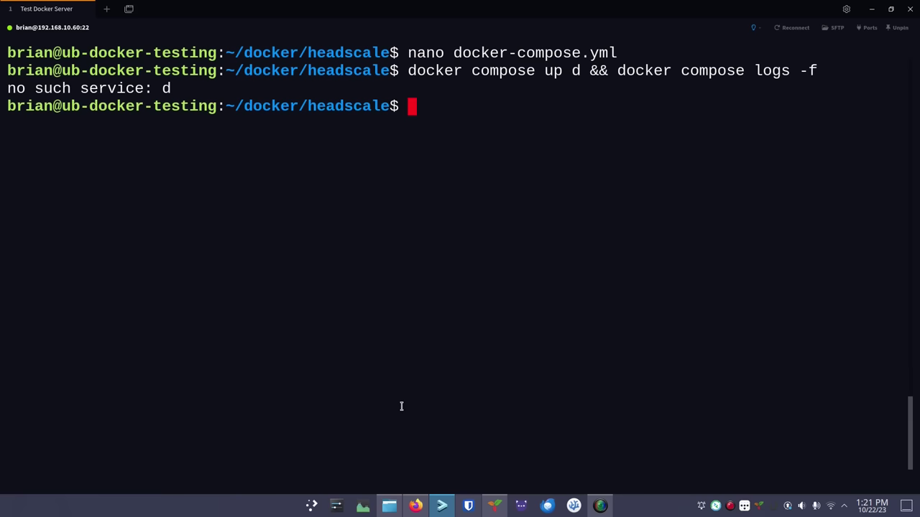
key("Up")
key("Left")
key("Left")
key("Left")
key("Left")
key("Left")
key("Left")
key("Left")
key("Left")
key("Left")
key("Left")
key("Left")
key("Left")
key("Left")
key("Left")
key("Left")
key("Left")
key("Left")
key("Left")
key("Left")
key("Left")
key("Right")
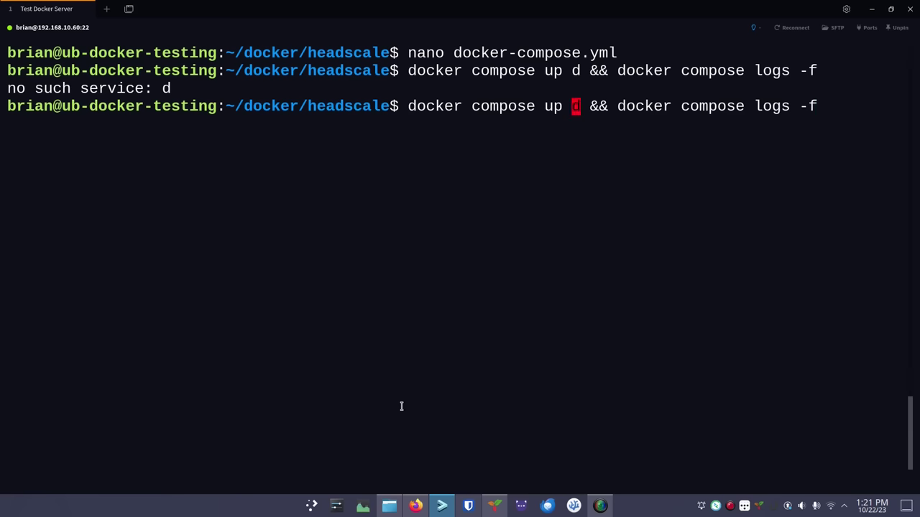
type("-")
key("Return")
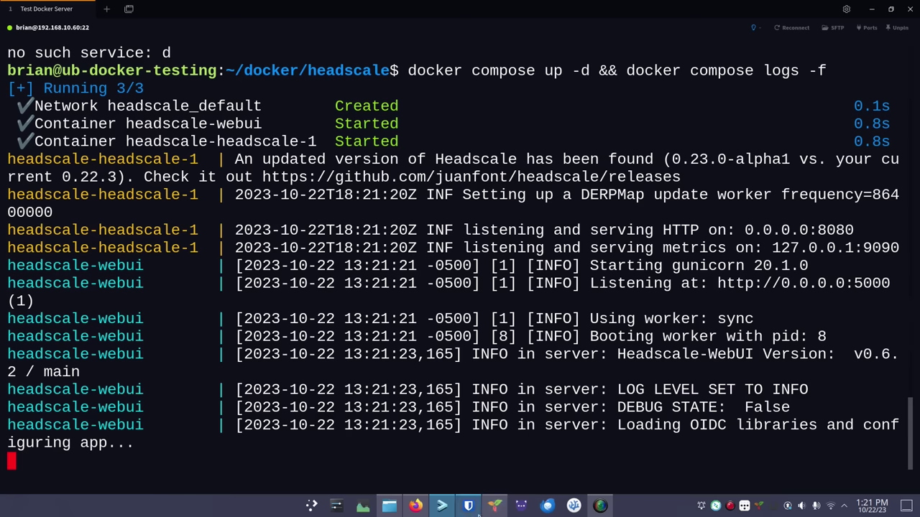
Close the provider dialog, load headscale.routemehome.org/admin in a new tab, and accept authentik's consent
left_click(415, 506)
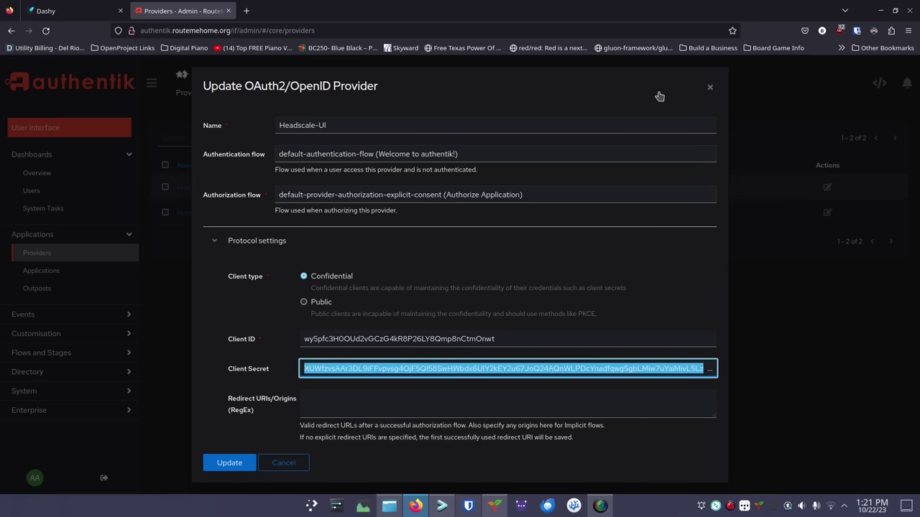
left_click(710, 87)
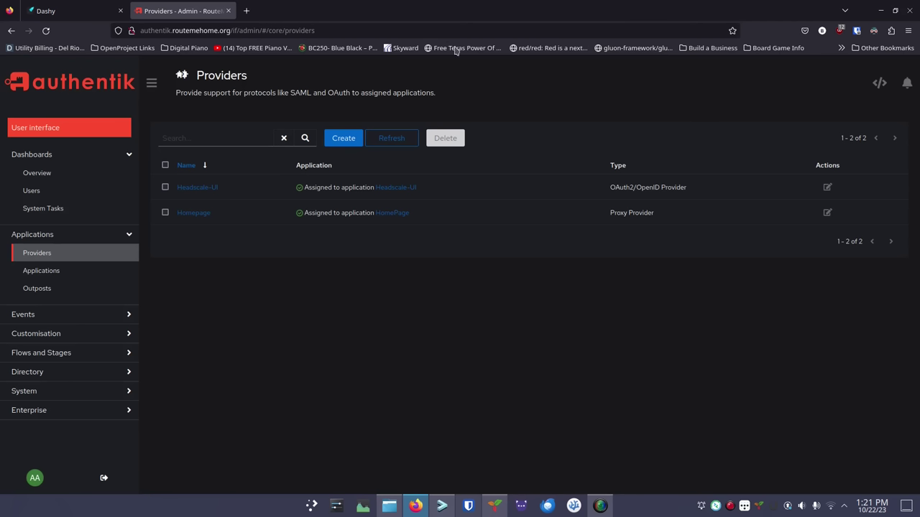
left_click(245, 12)
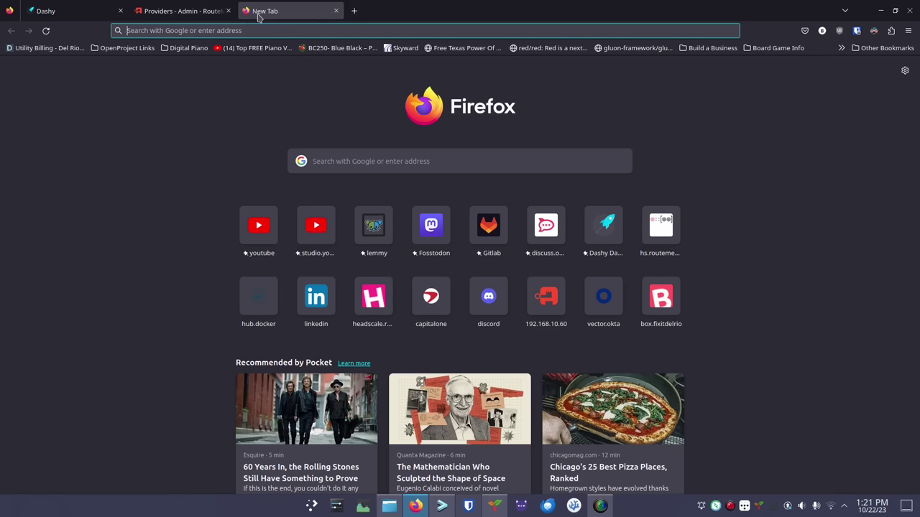
left_click(303, 32)
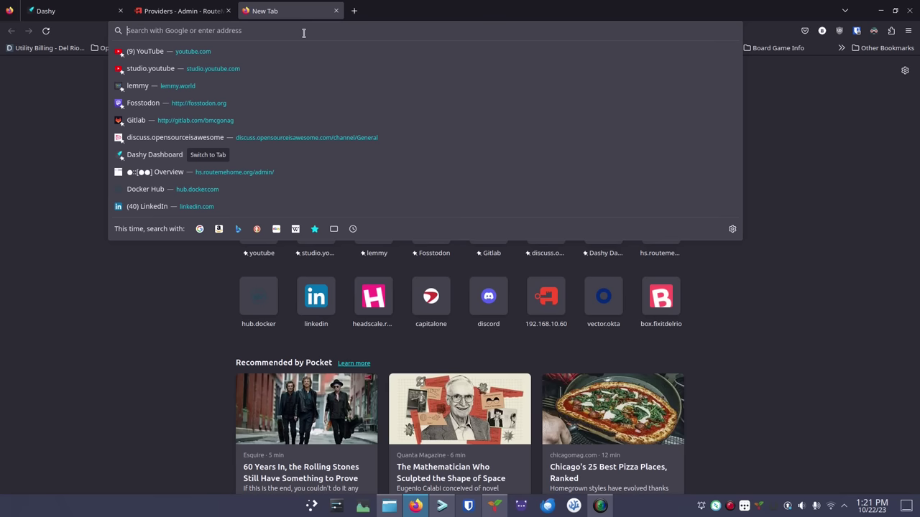
type("headsca")
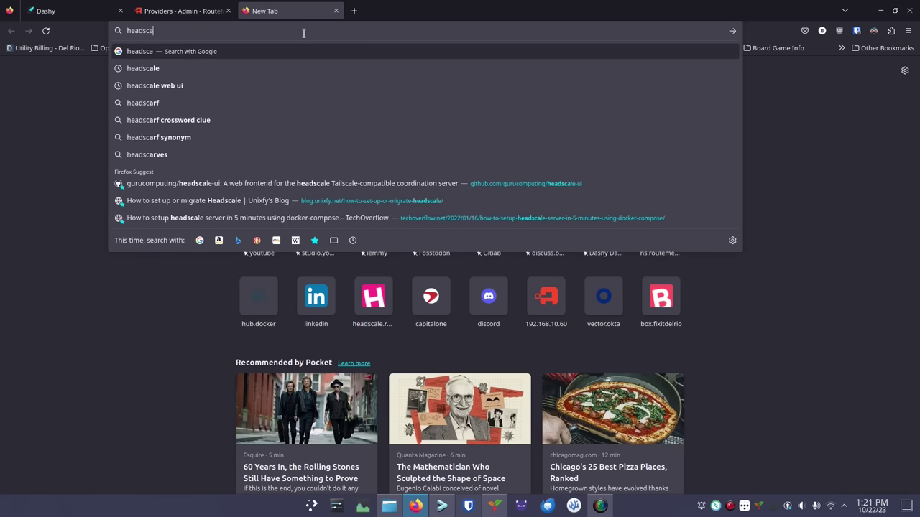
type("le.routemehome.org/admin")
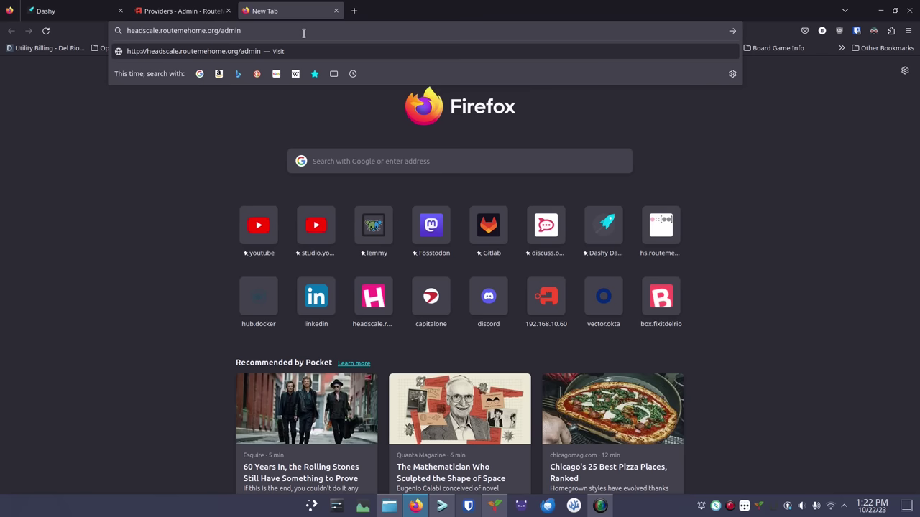
key("Return")
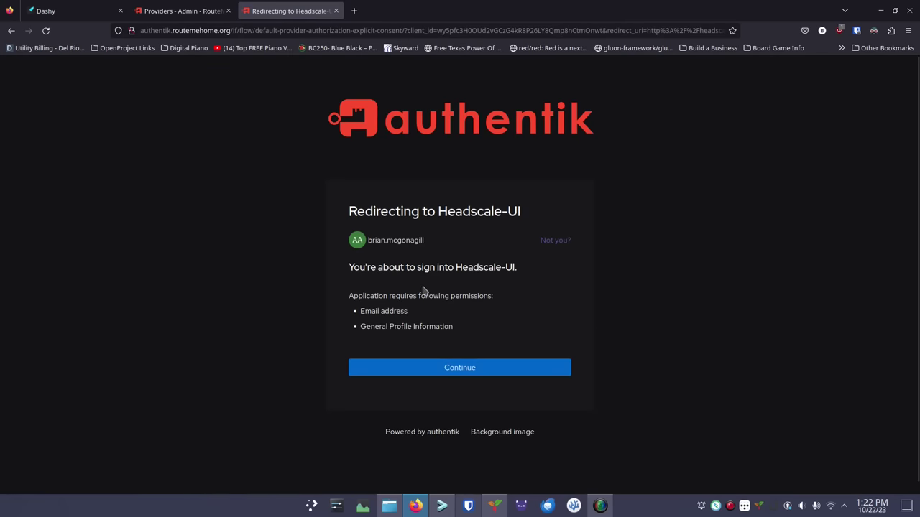
left_click(455, 371)
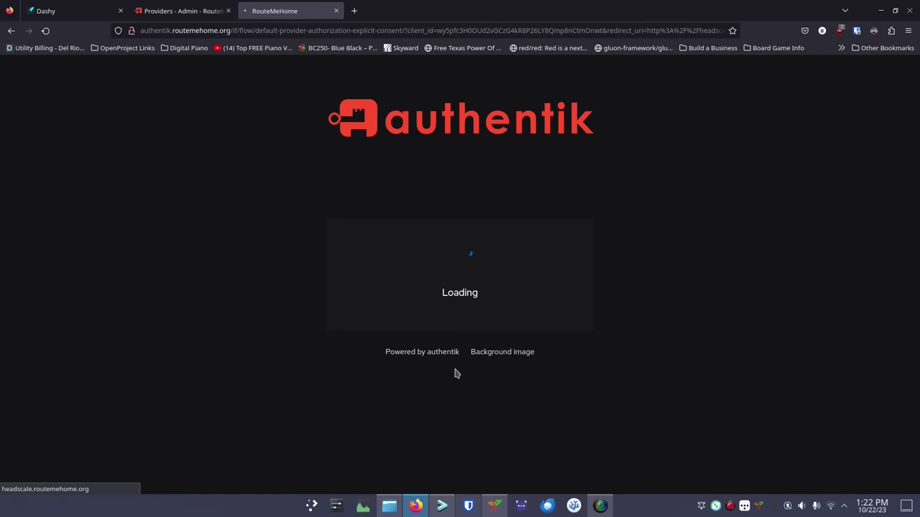